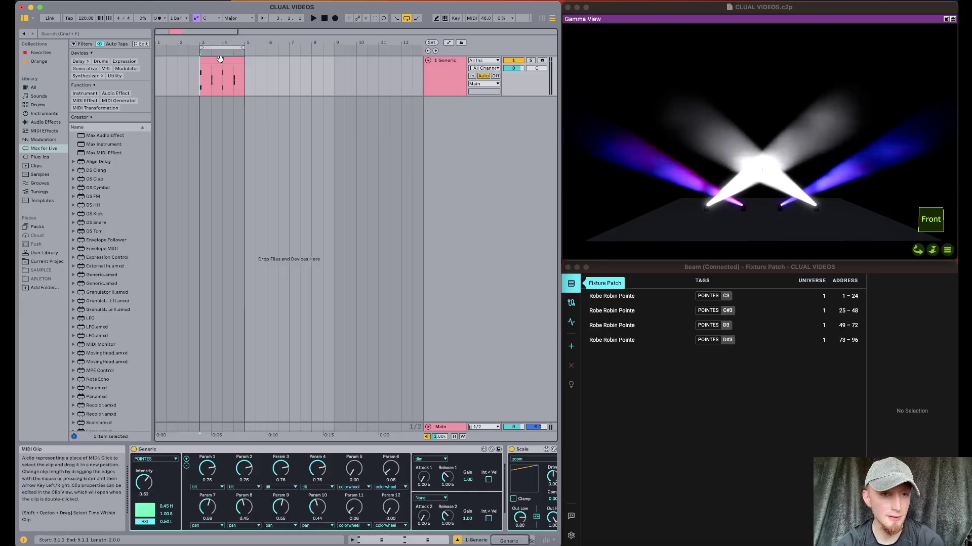
Duplicate the MIDI clip from bar 3 to bar 7 on the Generic track and open the copy's notes
left_click_drag(220, 60, 313, 82)
double_click(302, 68)
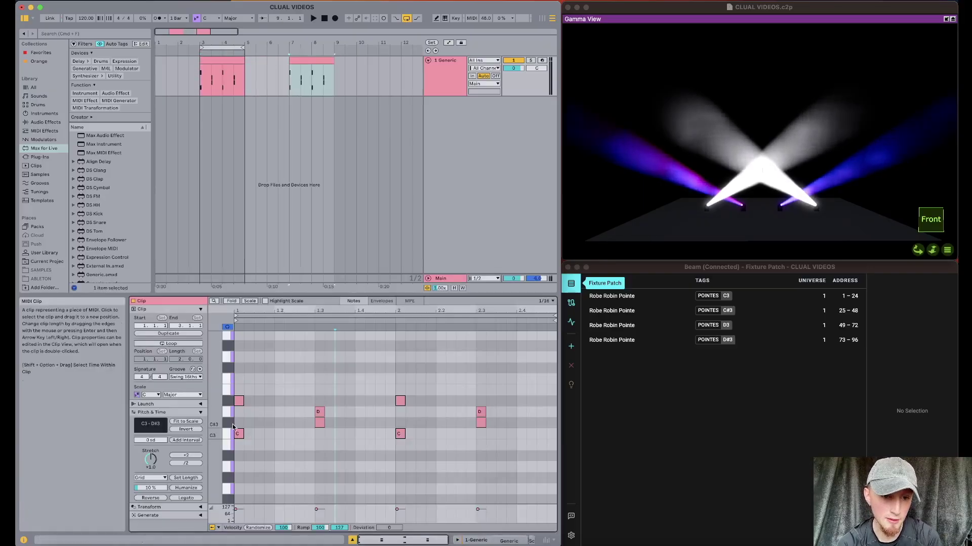
Lower the Generic device's Intensity to about 0.04 and return to the duplicated clip's notes
key("shift+Tab")
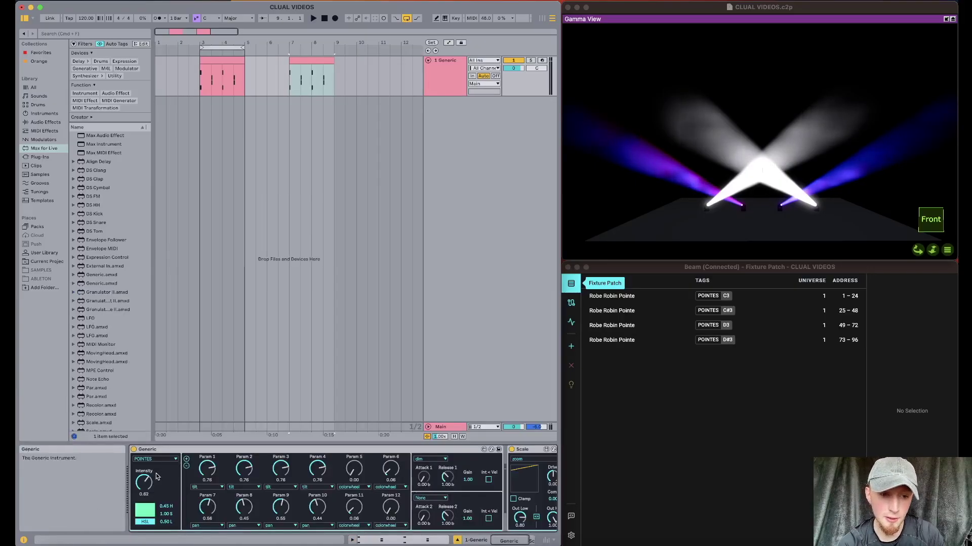
left_click_drag(147, 482, 146, 533)
key("shift+Tab")
key("shift+Tab")
key("shift+Tab")
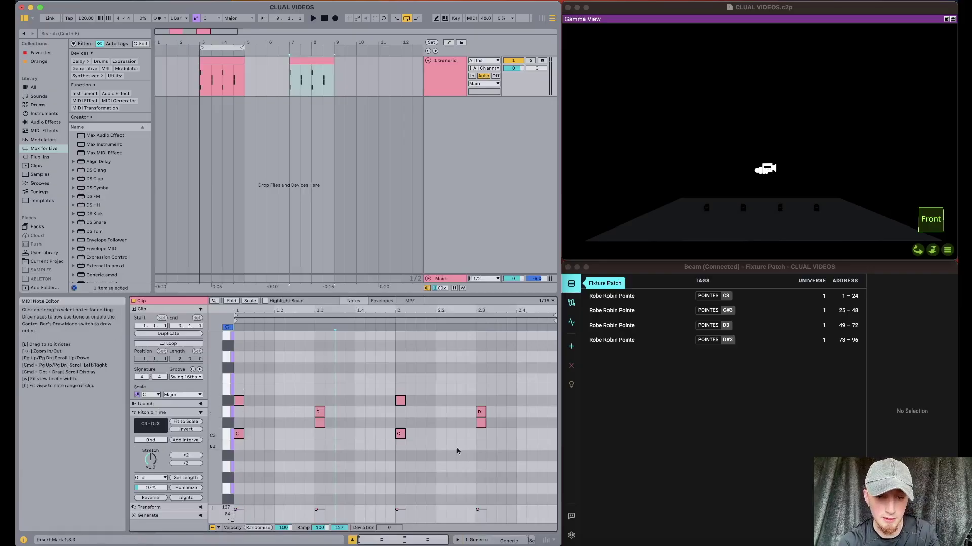
Delete every note in the duplicated clip except the C3 note at its start
left_click_drag(491, 459, 310, 387)
key("Delete")
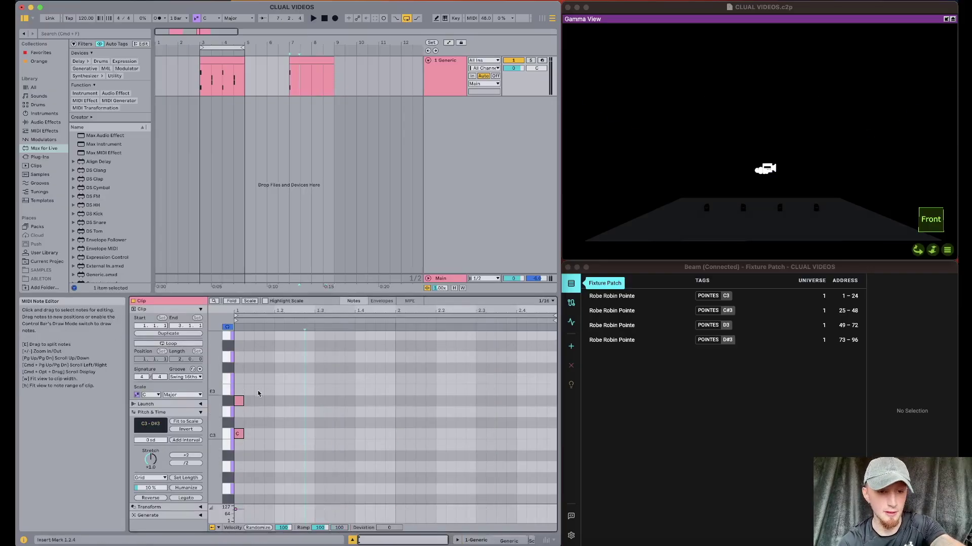
double_click(239, 401)
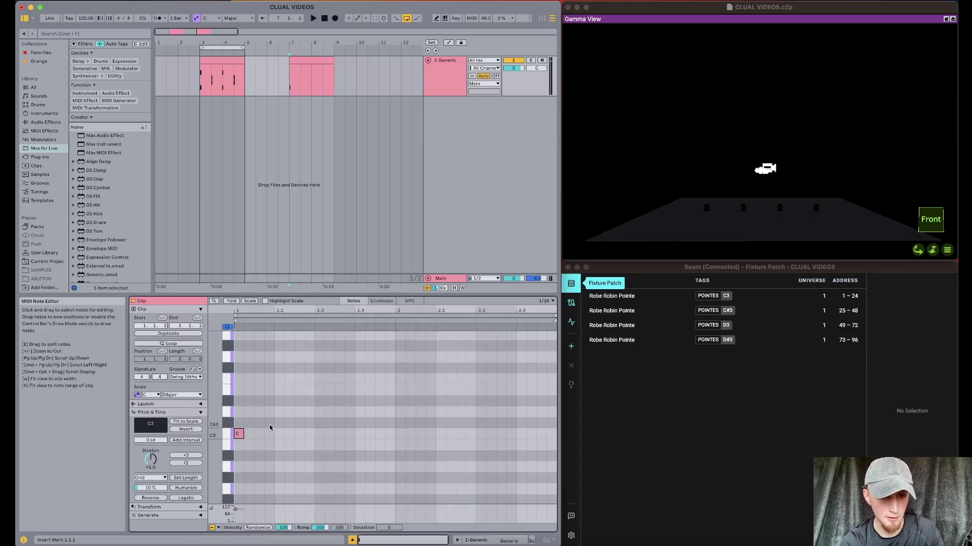
Add rising sixteenth notes C#3 at 1.1.3, D3 at 1.2 and D#3 at 1.2.3
double_click(258, 423)
double_click(280, 412)
double_click(300, 401)
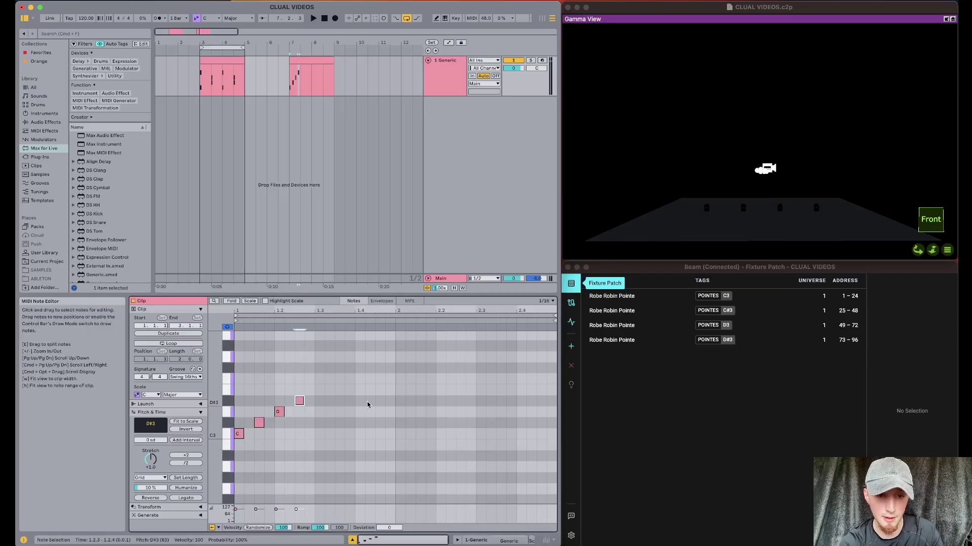
Add falling sixteenth notes D#3 at 2.1, D3 at 2.1.3, C#3 at 2.2 and C3 at 2.2.3
double_click(399, 401)
double_click(421, 412)
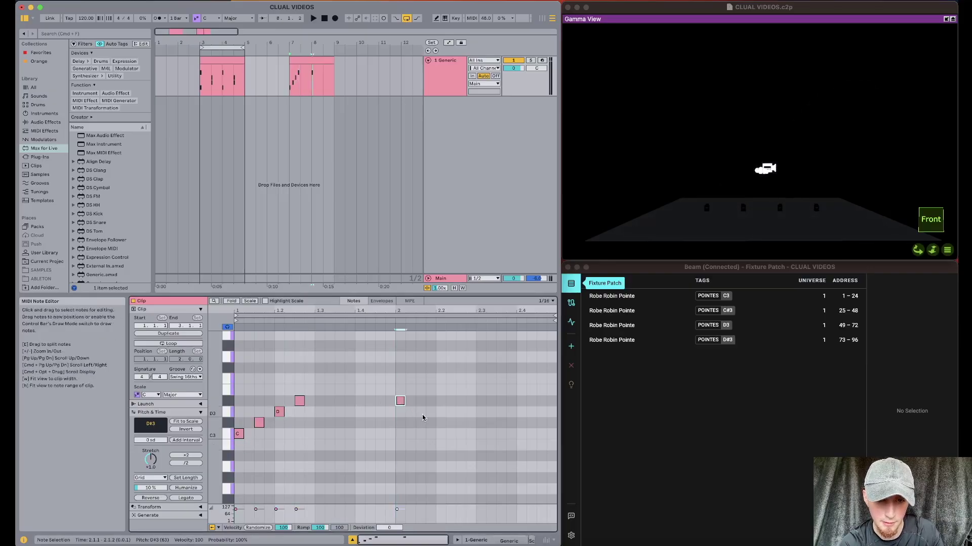
left_click(445, 425)
double_click(440, 423)
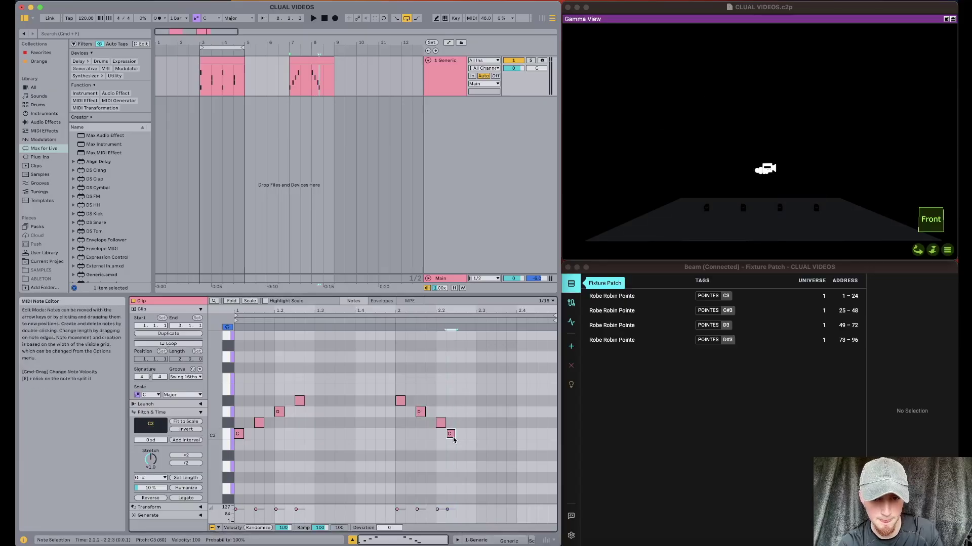
double_click(461, 434)
left_click(483, 391)
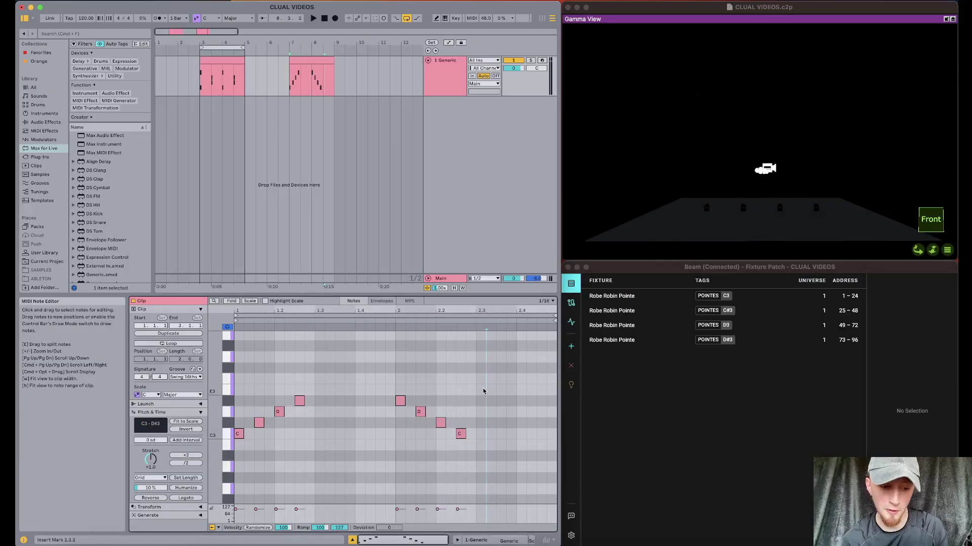
Set the Generic device's Intensity to 1.00
key("shift+Tab")
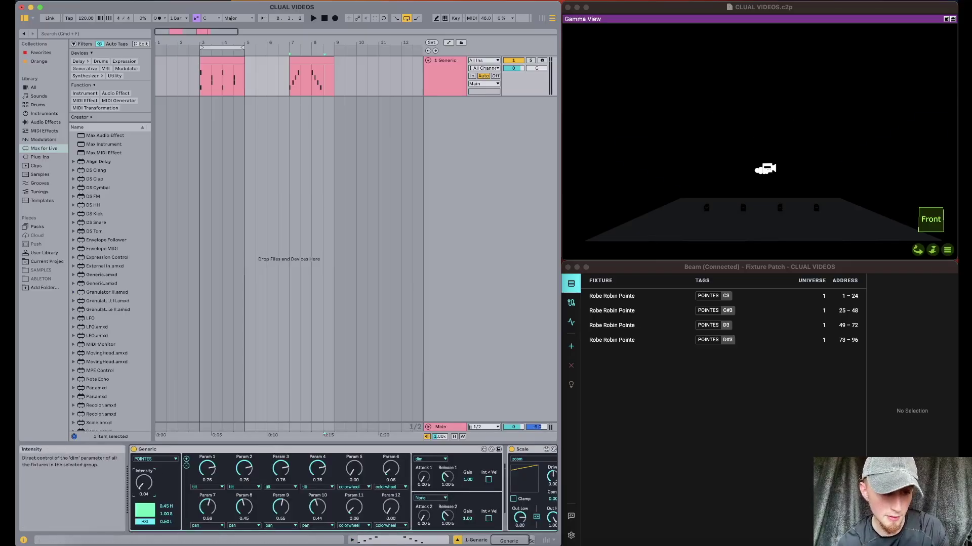
left_click_drag(144, 484, 144, 446)
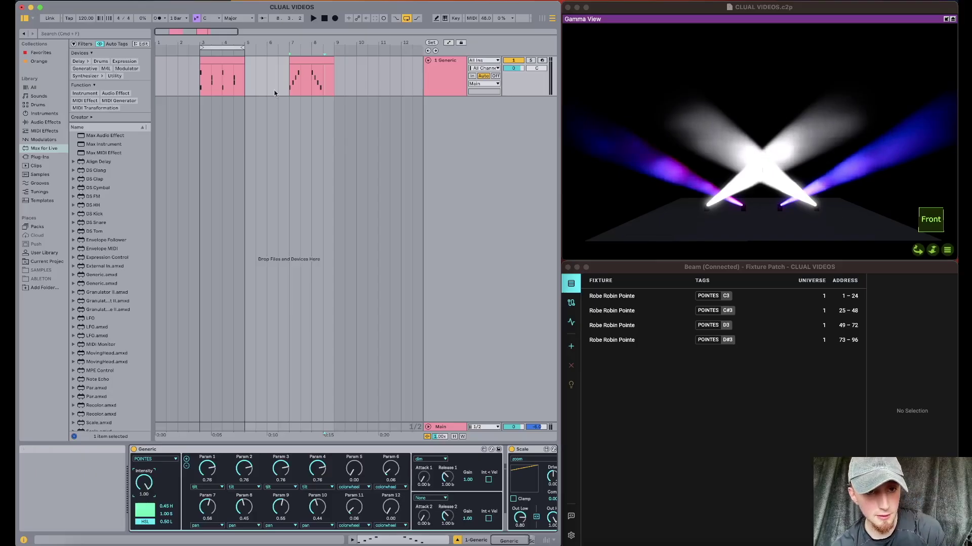
left_click(289, 77)
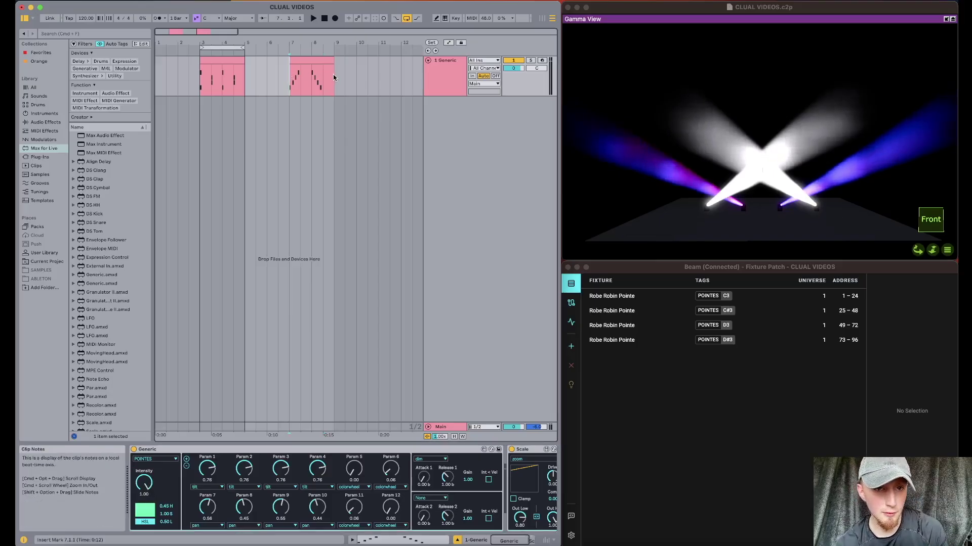
left_click_drag(288, 77, 332, 73)
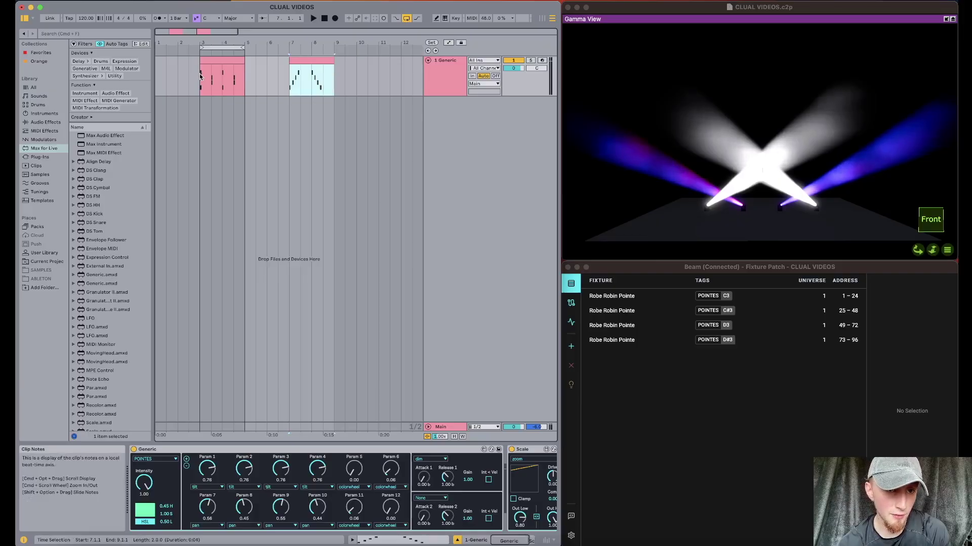
left_click_drag(200, 77, 244, 77)
left_click(290, 78)
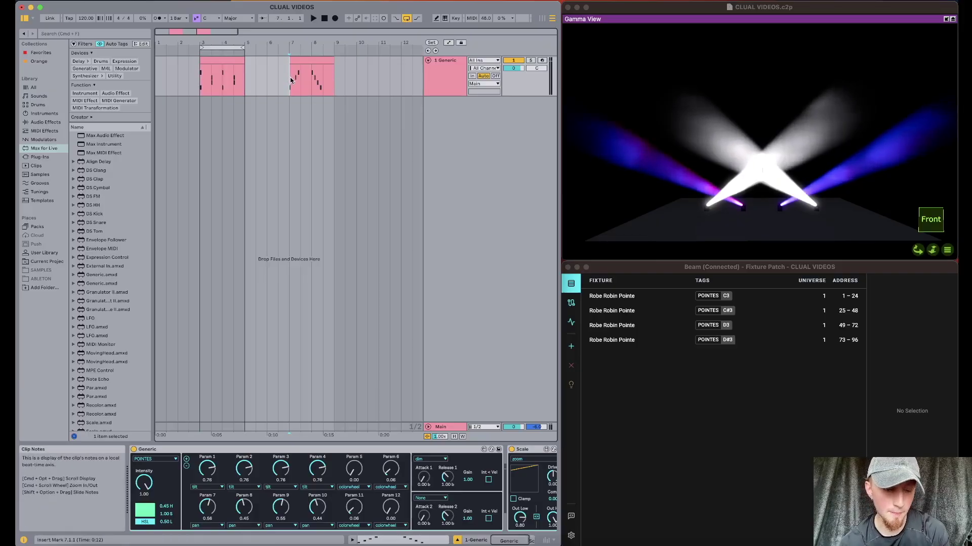
Show the track's automation and bring up the Param 1 (tilt) envelope of the Generic device
key("a")
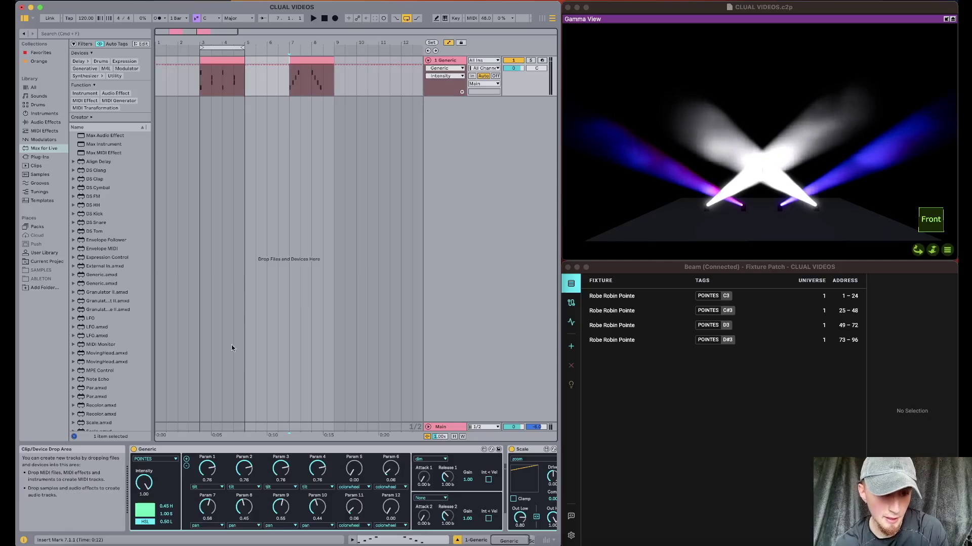
left_click(208, 471)
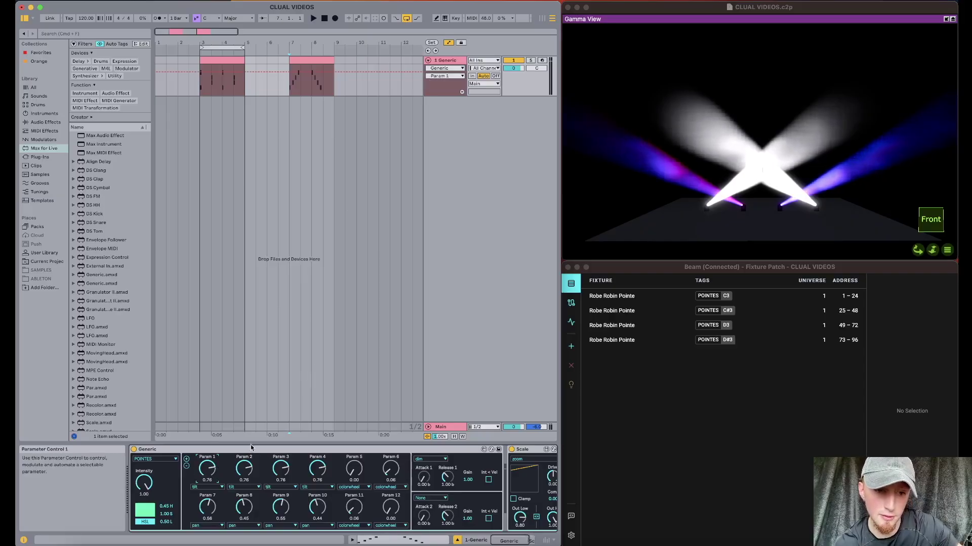
left_click(282, 511)
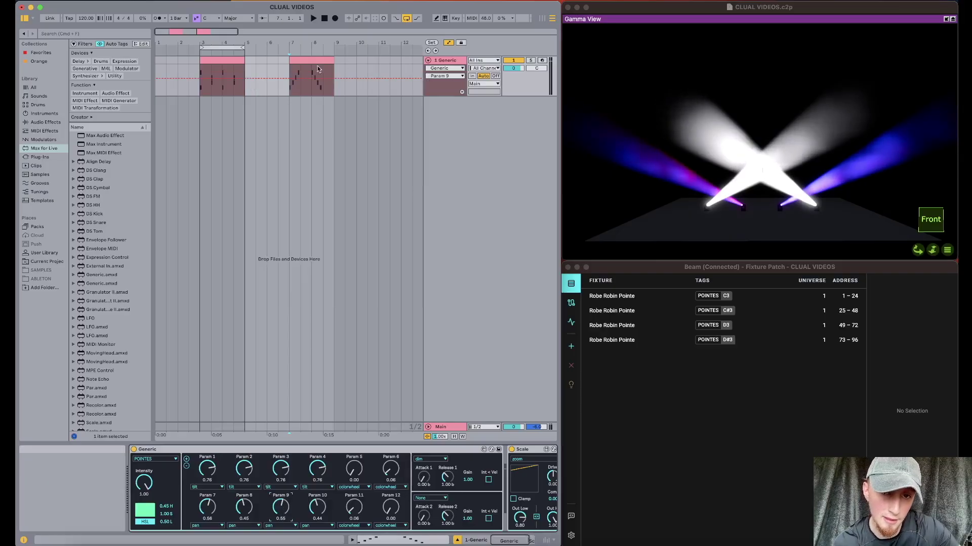
left_click(208, 470)
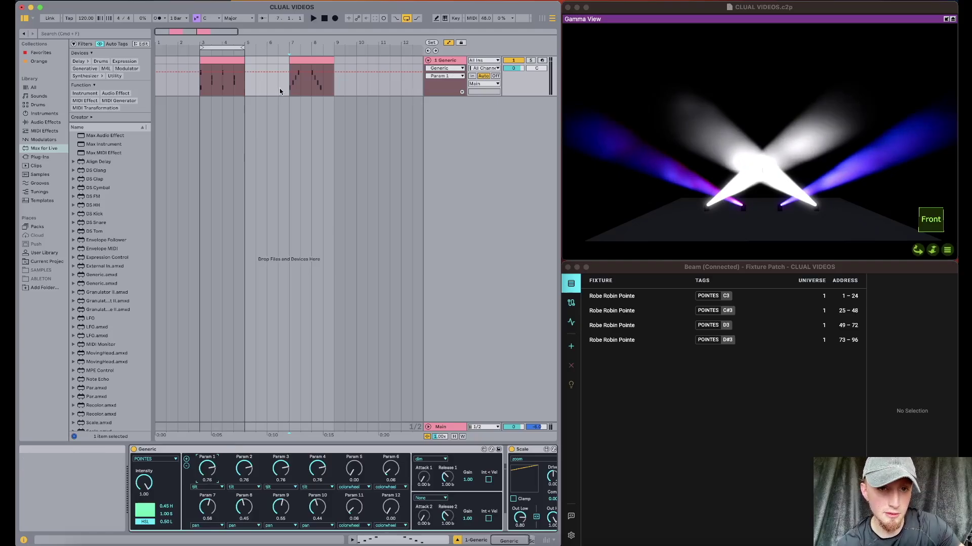
Enlarge the Generic track and lower the Param 1 automation to 0.50 across the clip in bars 7 and 8
left_click_drag(288, 84, 332, 83)
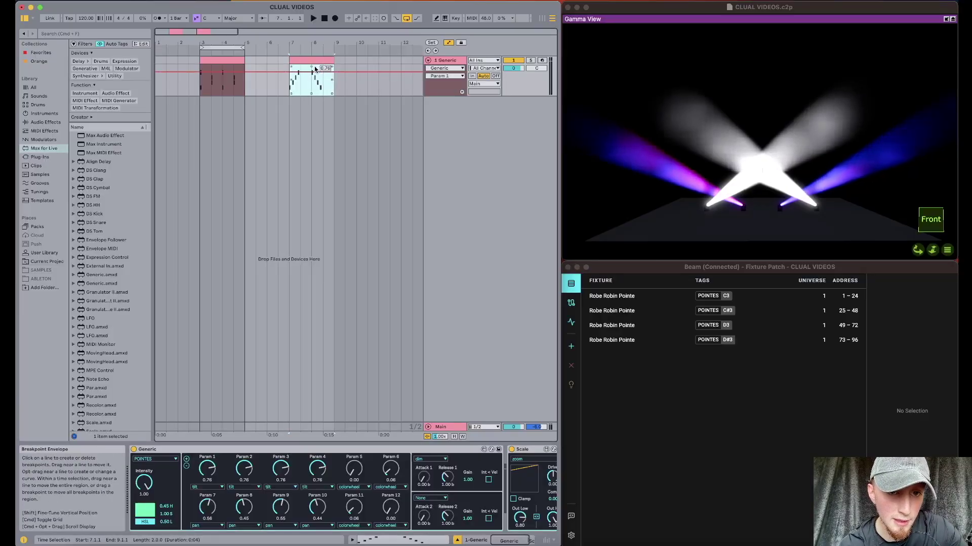
left_click_drag(315, 70, 316, 77)
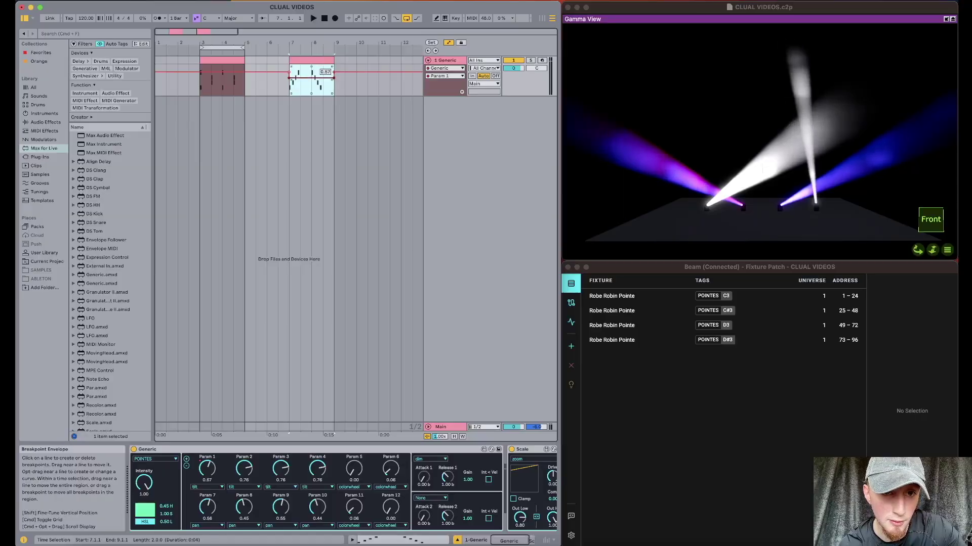
left_click_drag(315, 77, 316, 79)
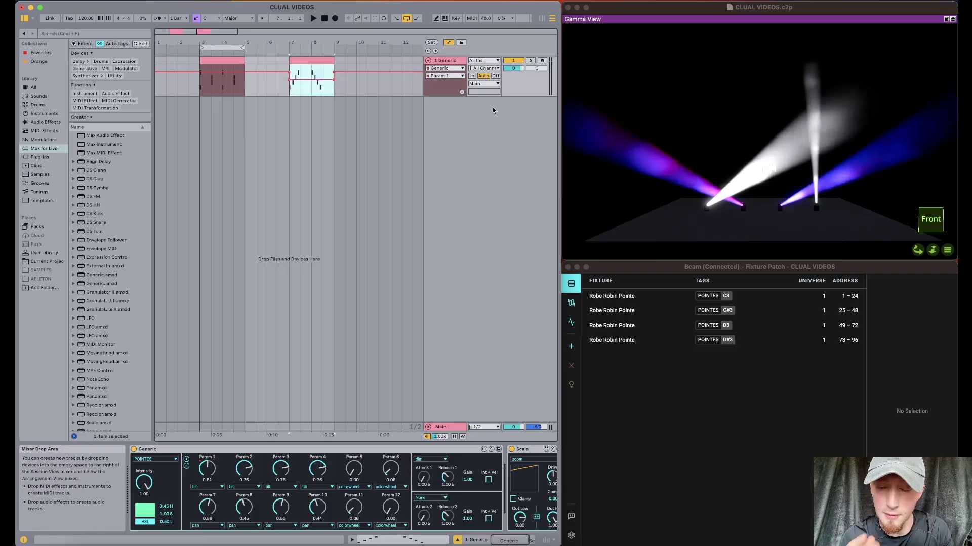
left_click_drag(443, 96, 438, 213)
left_click(312, 136)
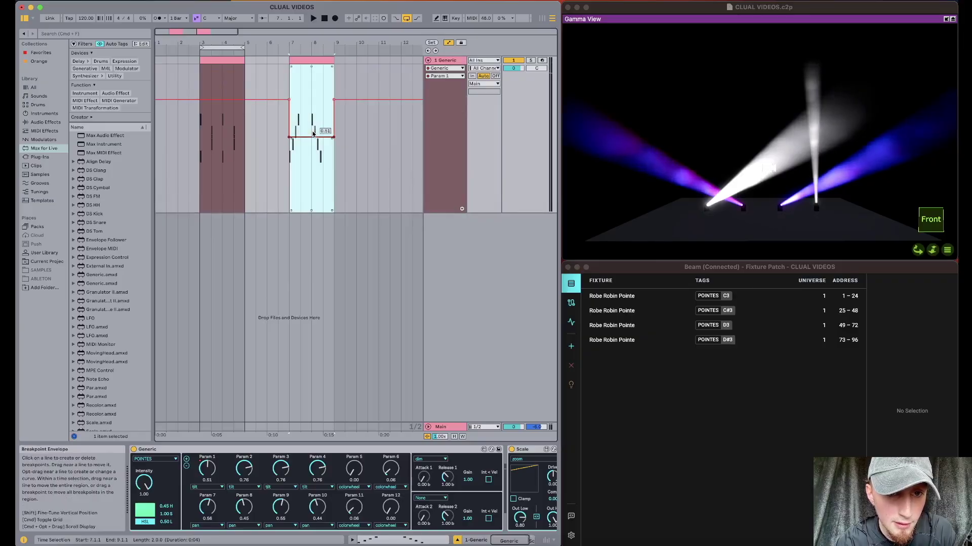
left_click_drag(314, 133, 314, 135)
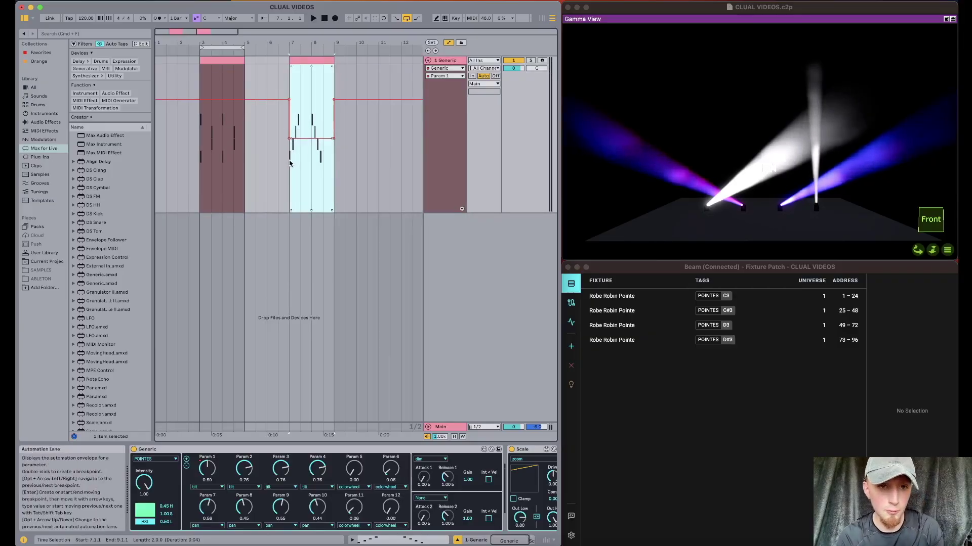
Copy the Param 1 automation over the clip at bar 7 and paste it into the Param 2 envelope at bar 7
left_click(299, 177)
left_click_drag(289, 157, 336, 154)
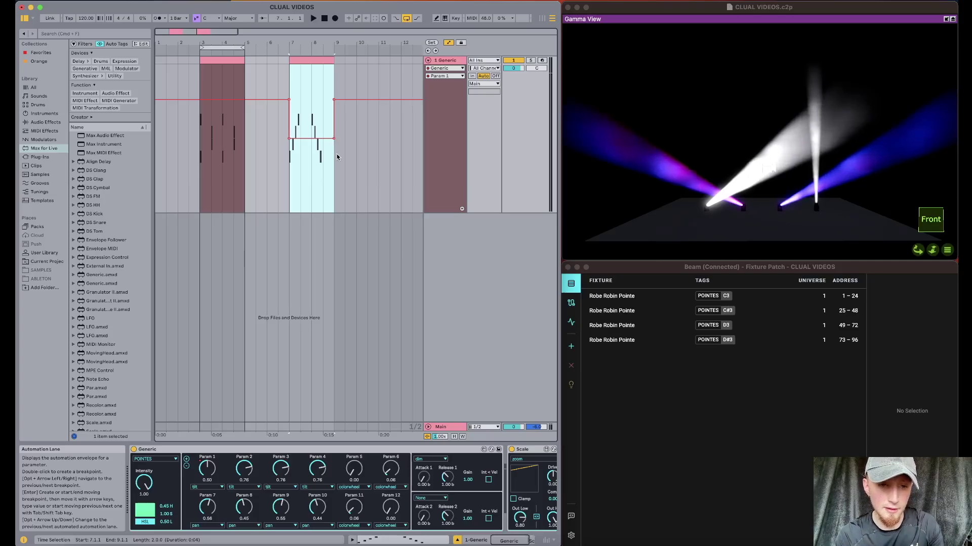
left_click(246, 472)
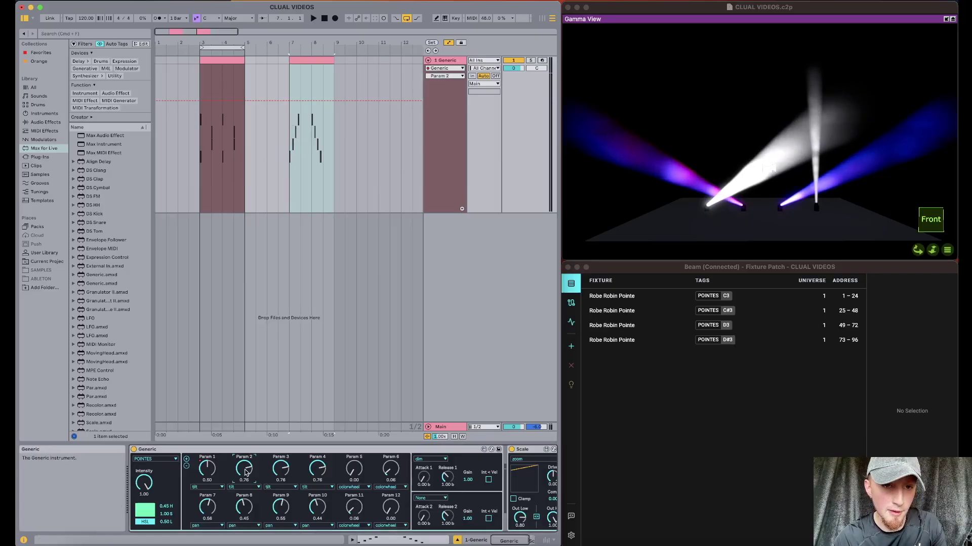
left_click(288, 117)
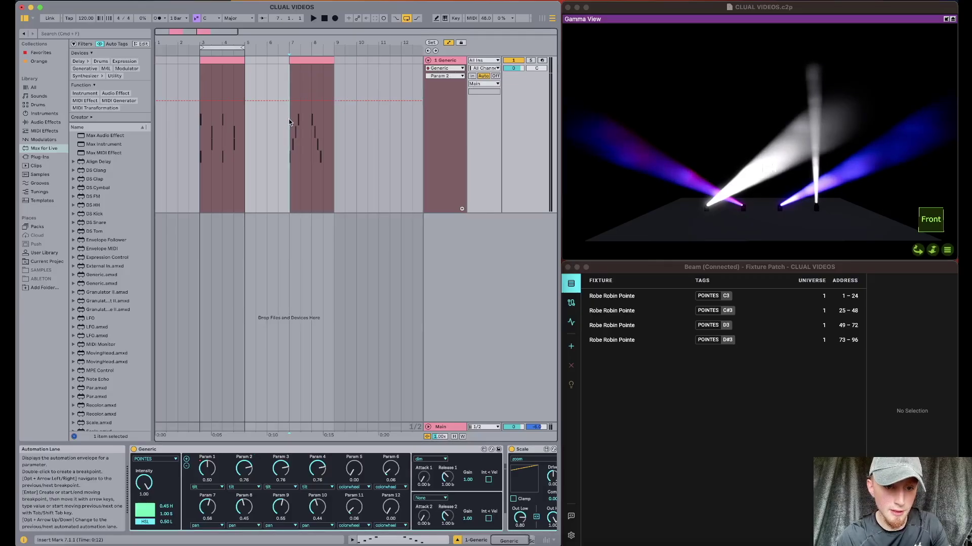
key("super+v")
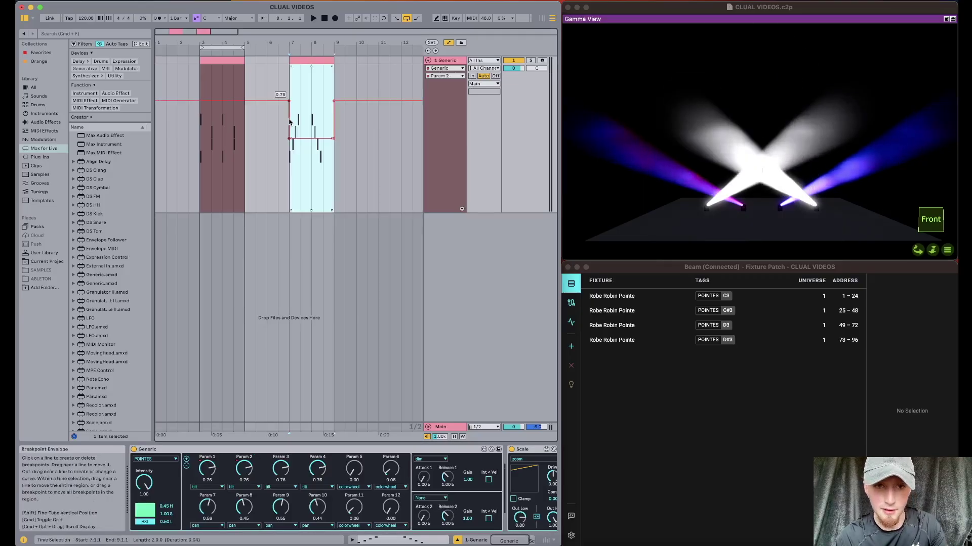
Paste the copied automation at bar 7 into the Param 3 and Param 4 envelopes, and hide the automation
left_click(281, 469)
key("super+v")
left_click(318, 470)
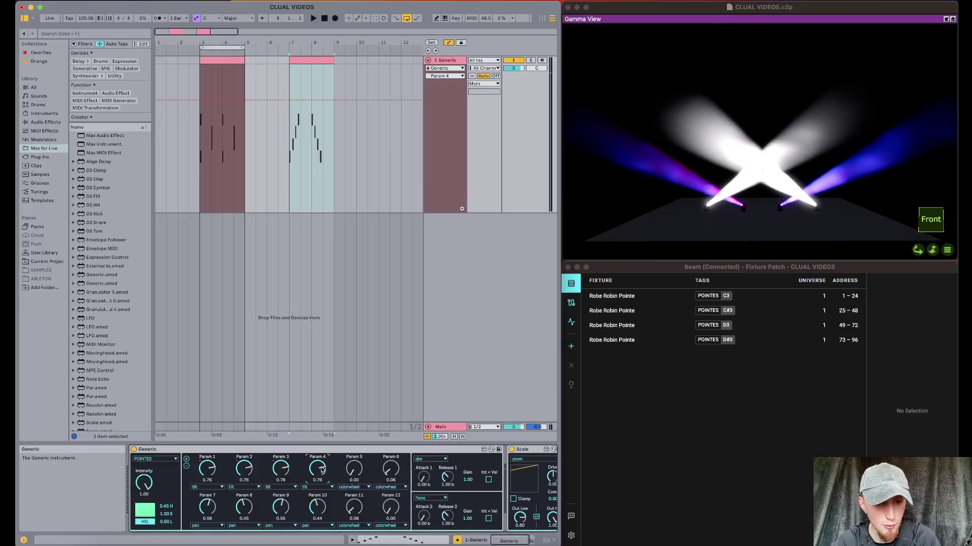
left_click(289, 127)
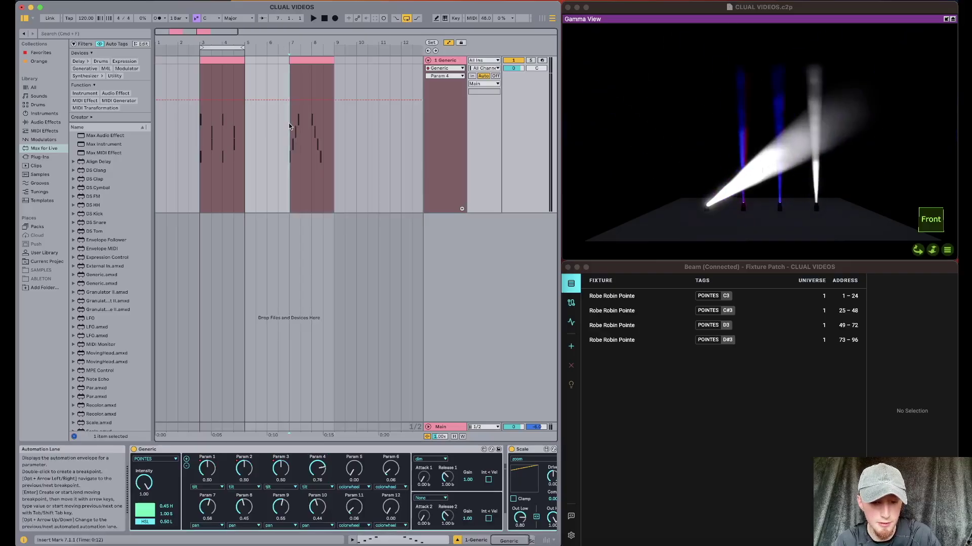
key("super+v")
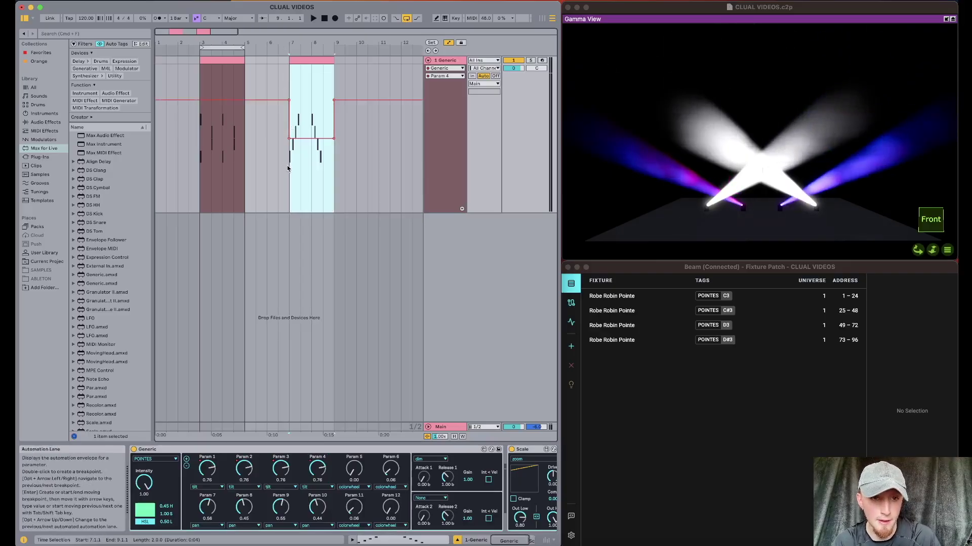
left_click(287, 168)
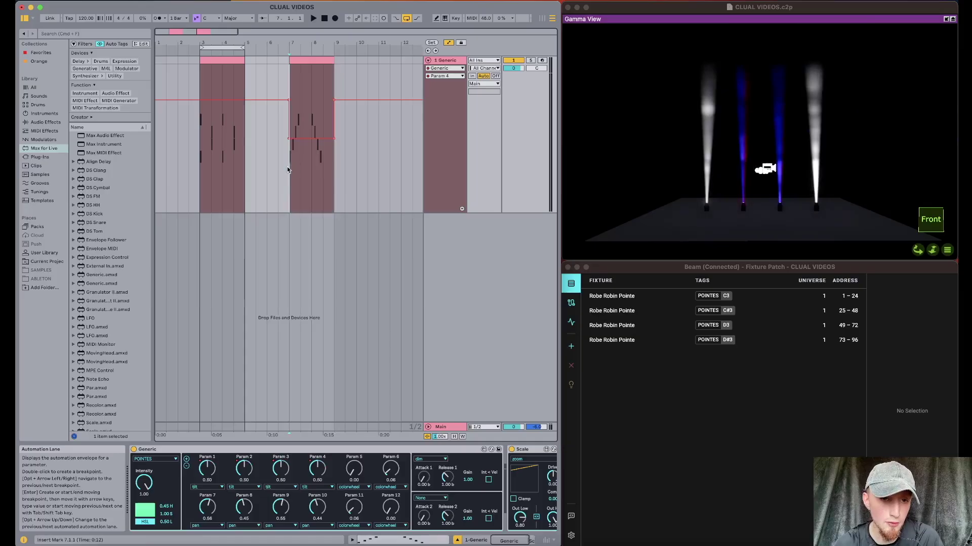
key("a")
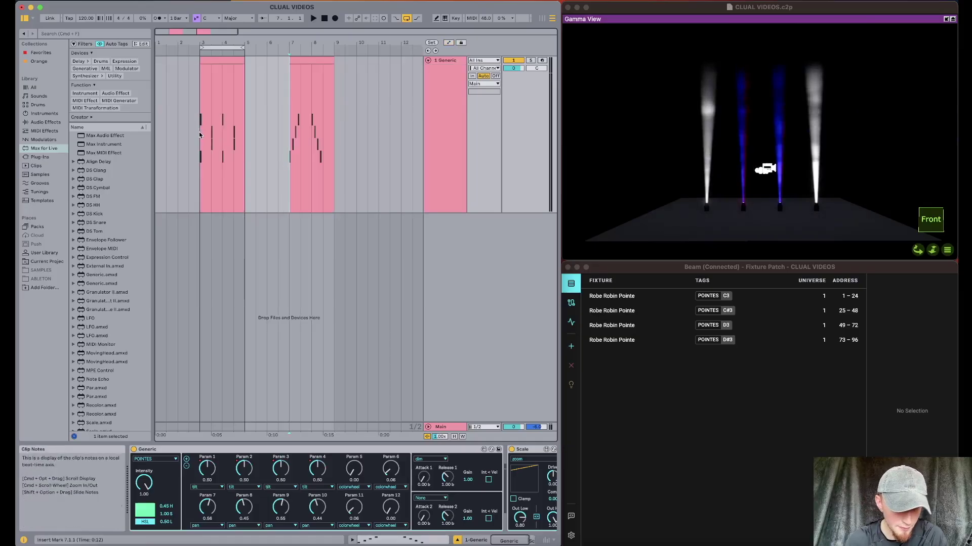
Compare the fixtures' tilt positions at bar 3 and bar 7, and start playback from bar 3
left_click(199, 135)
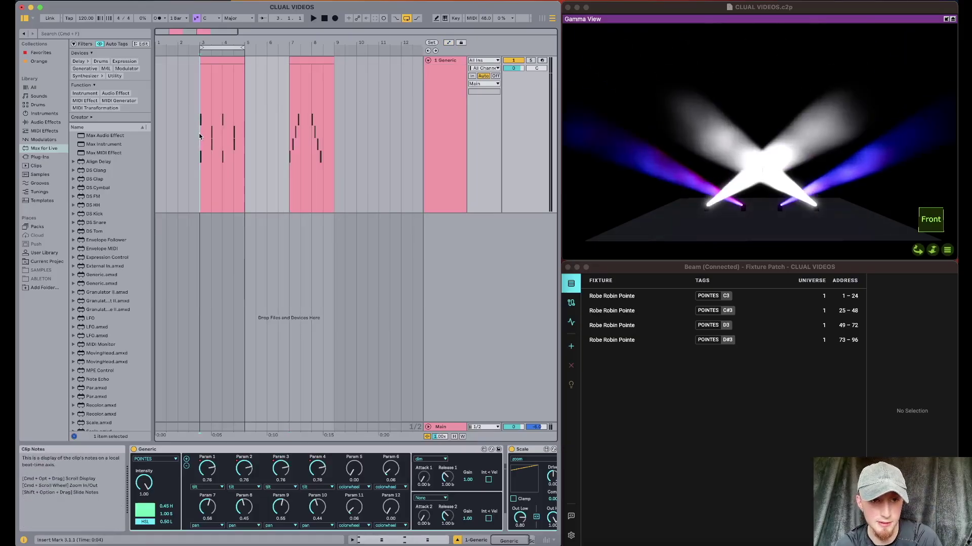
left_click(289, 141)
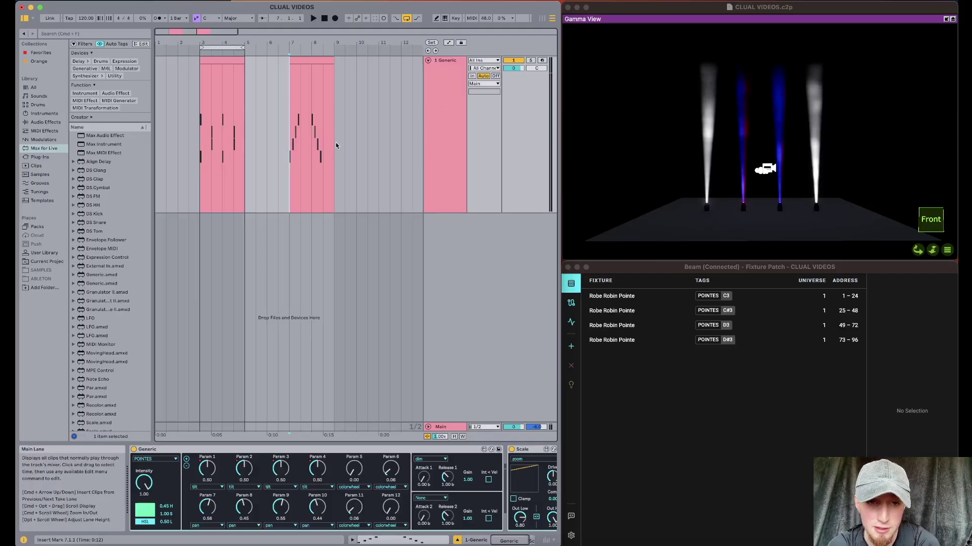
left_click(201, 136)
key("space")
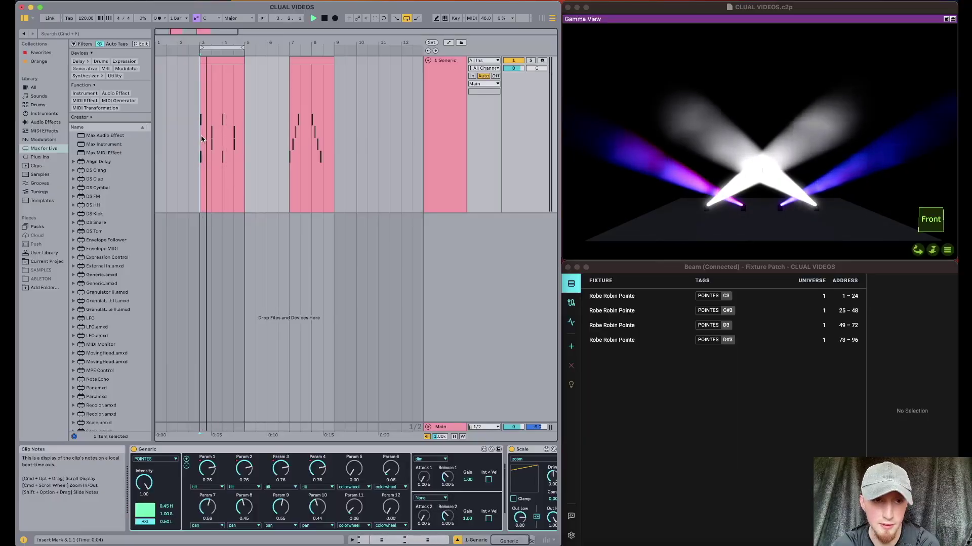
Stop playback, move to bar 7, and lower the Generic device's Intensity to 0.00
key("space")
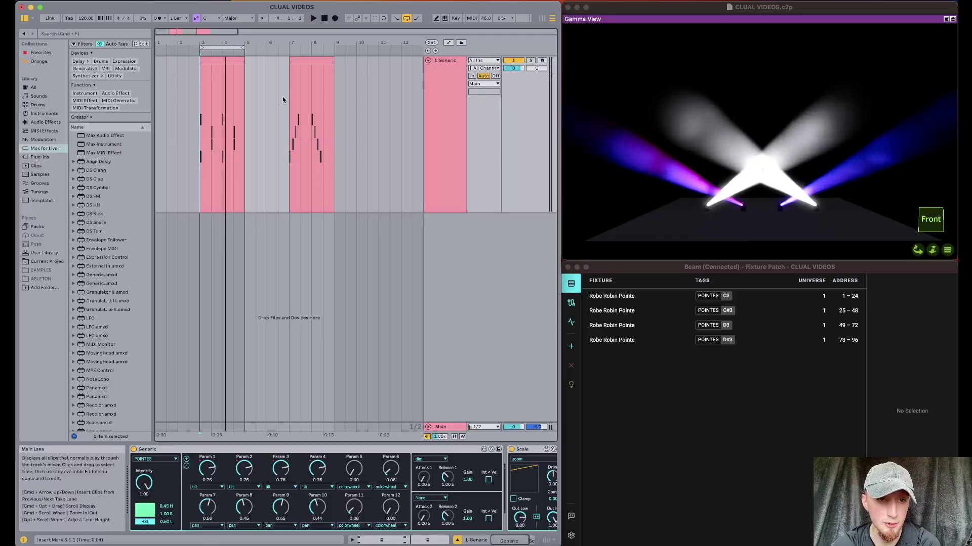
left_click(288, 96)
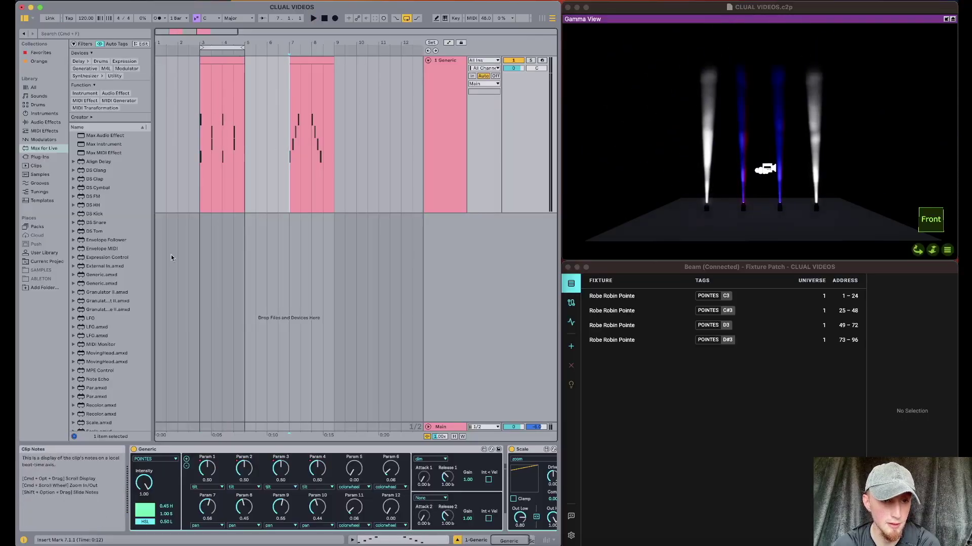
left_click_drag(144, 499, 143, 531)
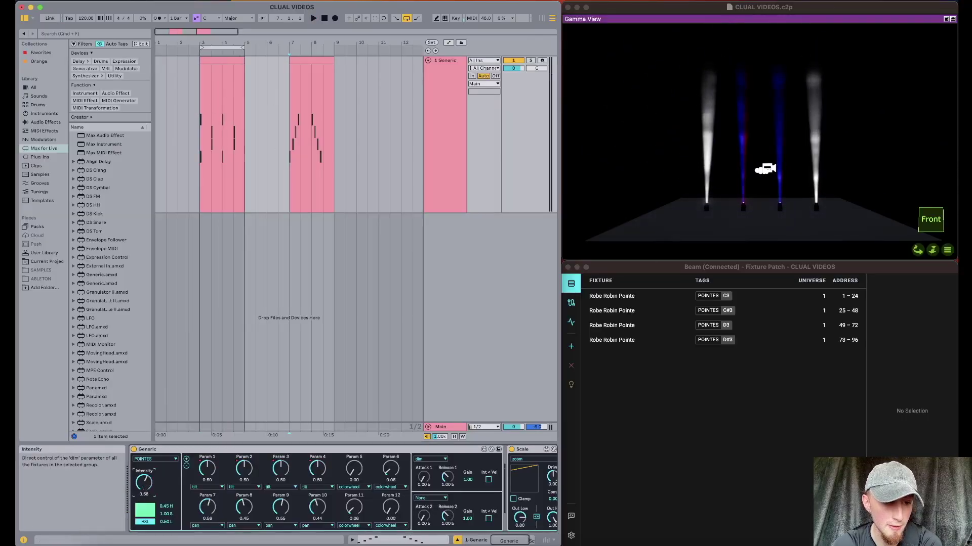
Play the clip at bar 3 to check its lighting sequence with the intensity down
left_click(197, 136)
key("space")
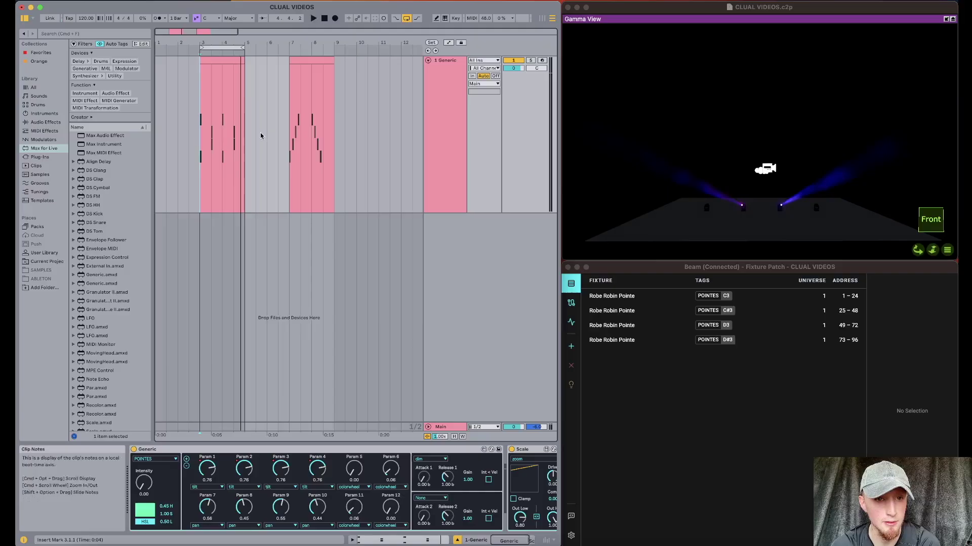
key("space")
Loop the clip in bars 7 and 8 and play it from bar 7
left_click(301, 108)
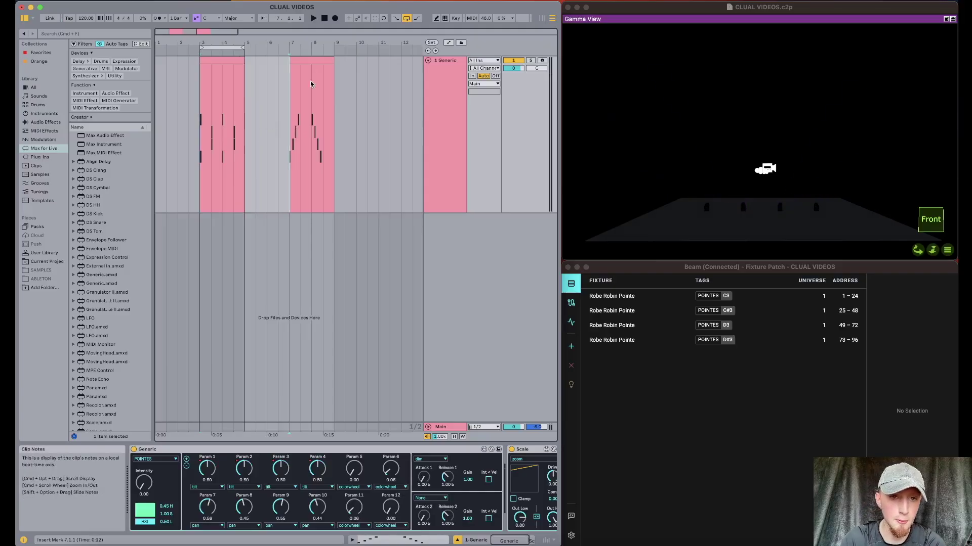
left_click(312, 61)
key("super+l")
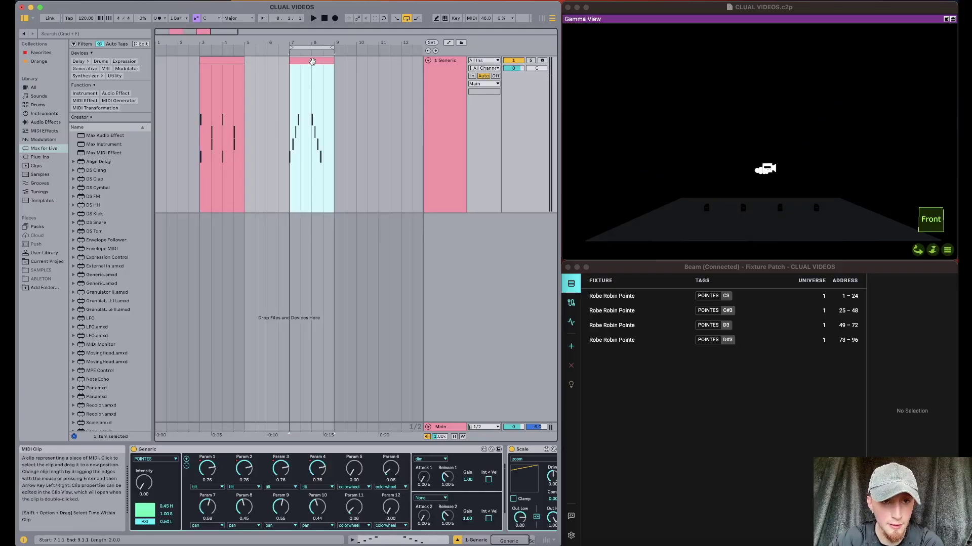
left_click(289, 100)
key("space")
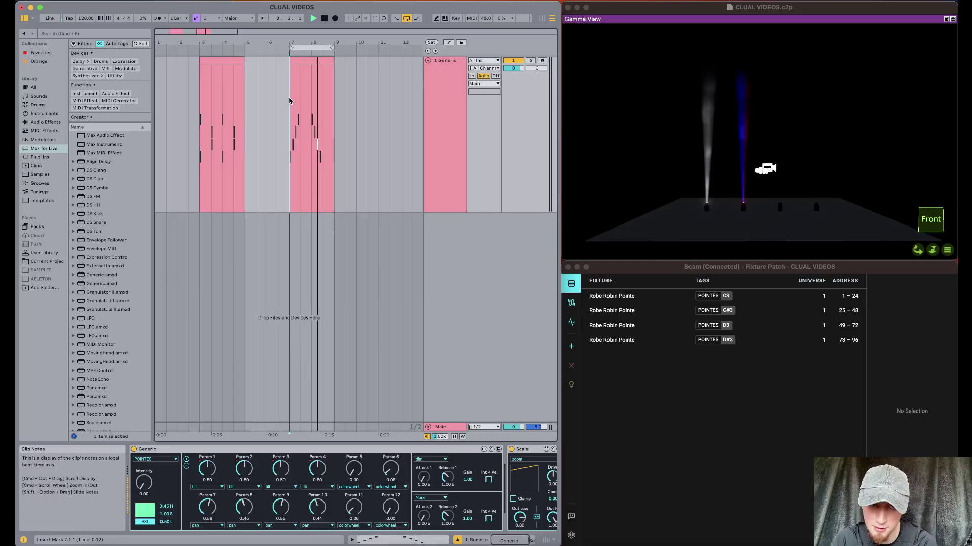
key("space")
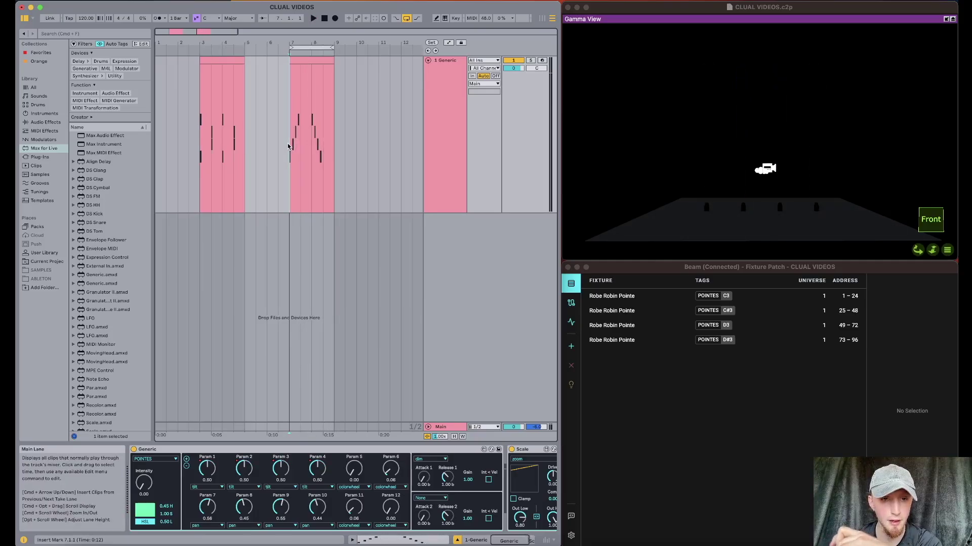
key("space")
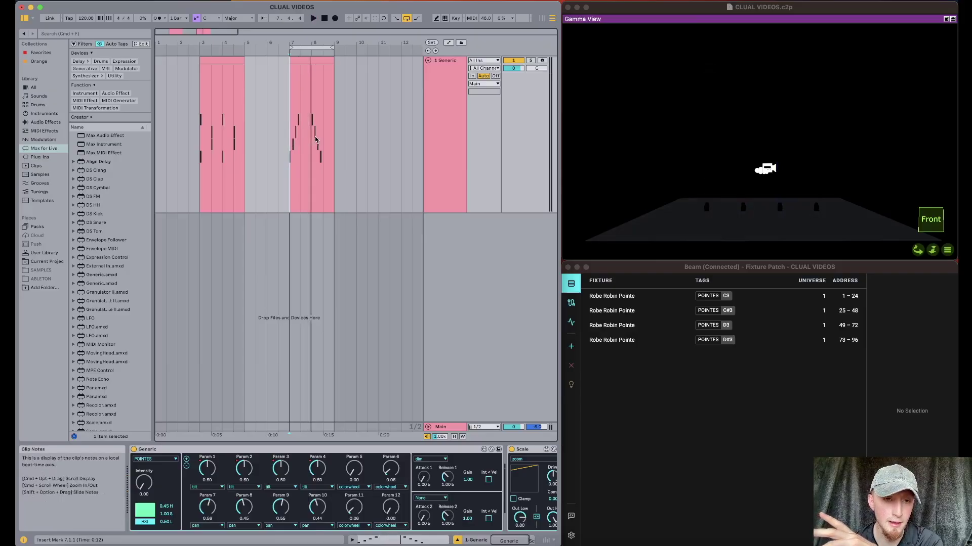
Replay the looped sequence from bar 7, place the insert marker at bar 3, and stop playback
left_click(221, 59)
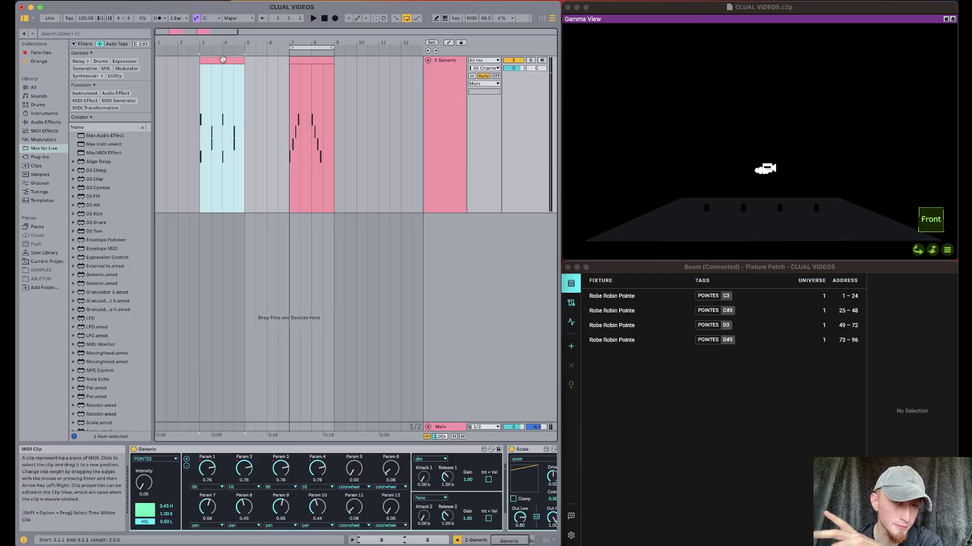
left_click(289, 115)
key("space")
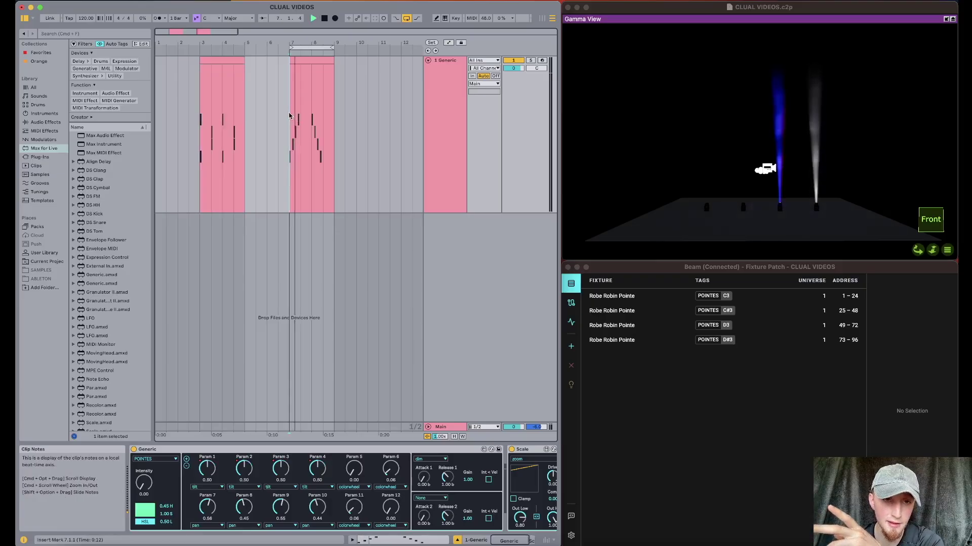
left_click(199, 141)
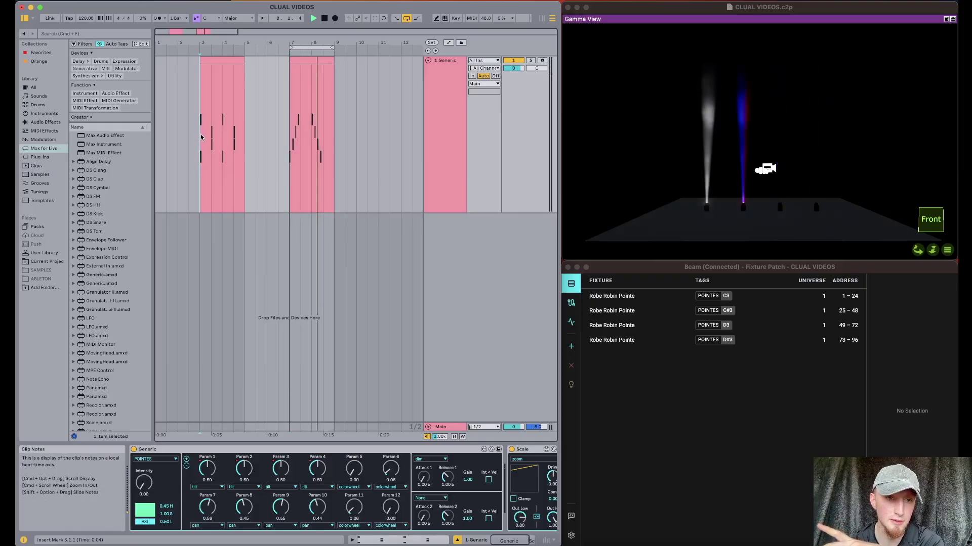
key("space")
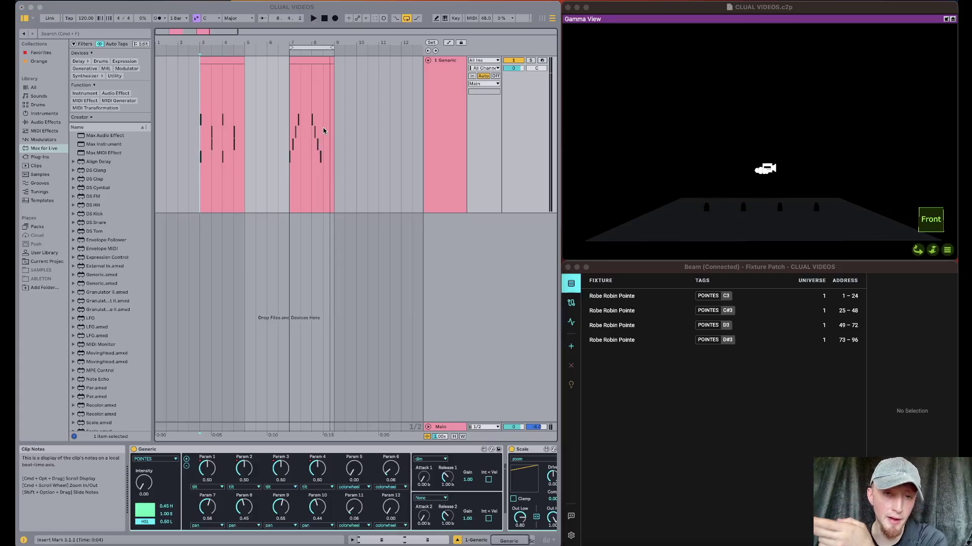
Play the bar 7 and bar 3 sequences in turn to compare them, and stop playback
left_click(323, 128)
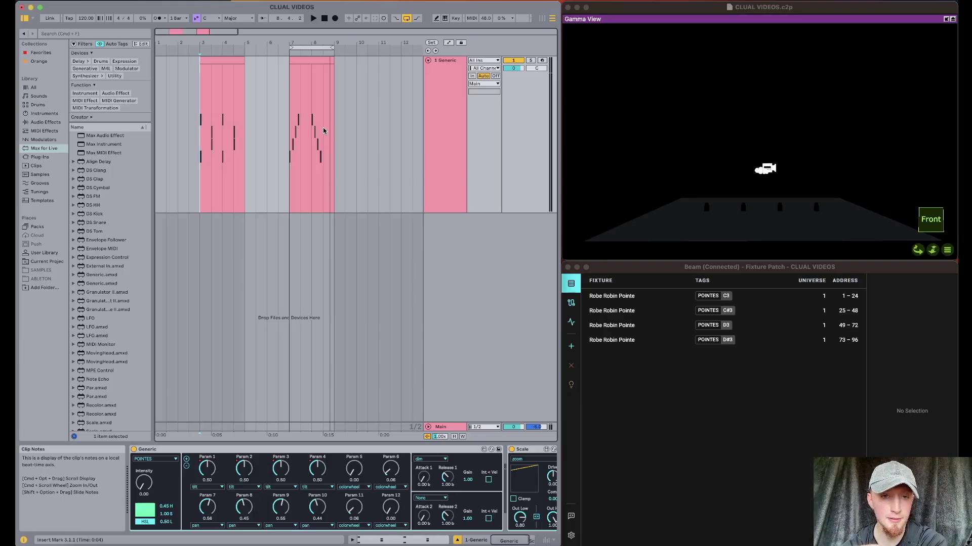
left_click(288, 126)
key("space")
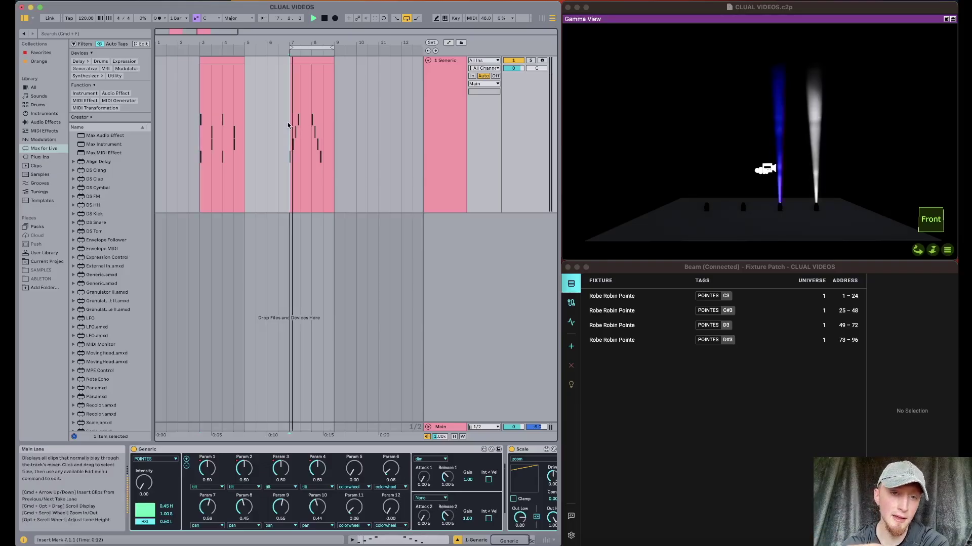
left_click(199, 104)
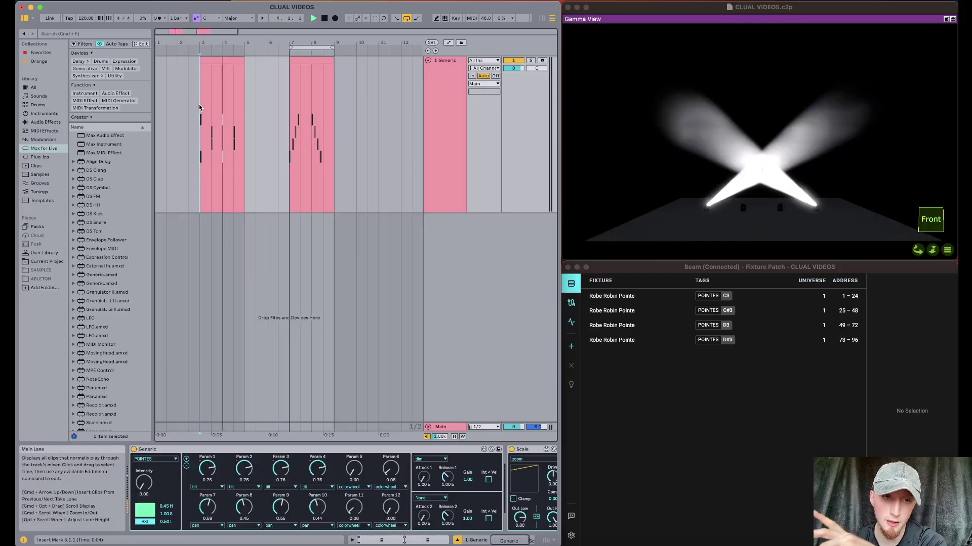
key("space")
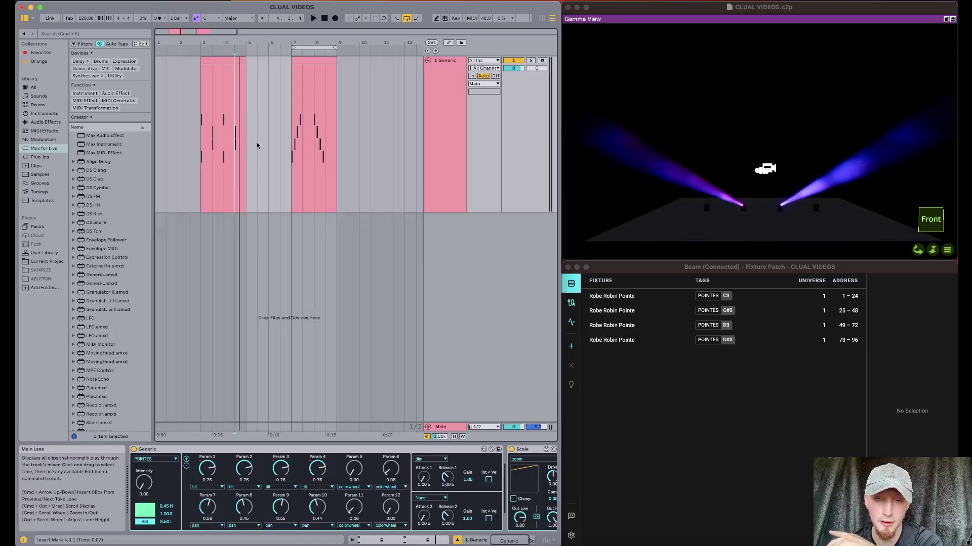
key("space")
key("space")
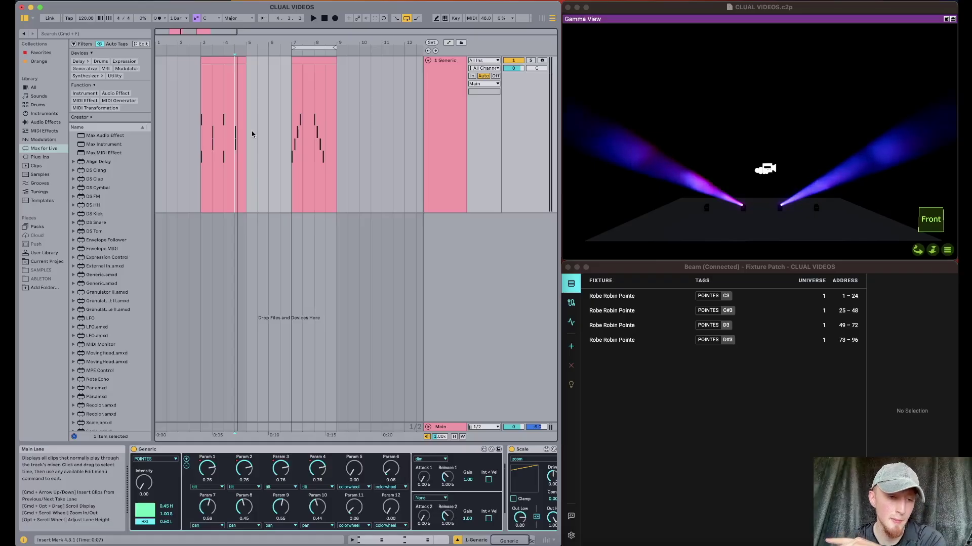
Load Taz Lite.amxd from the Max for Live devices onto a new track below the Generic track
left_click(45, 151)
scroll(125, 285, "down", 5)
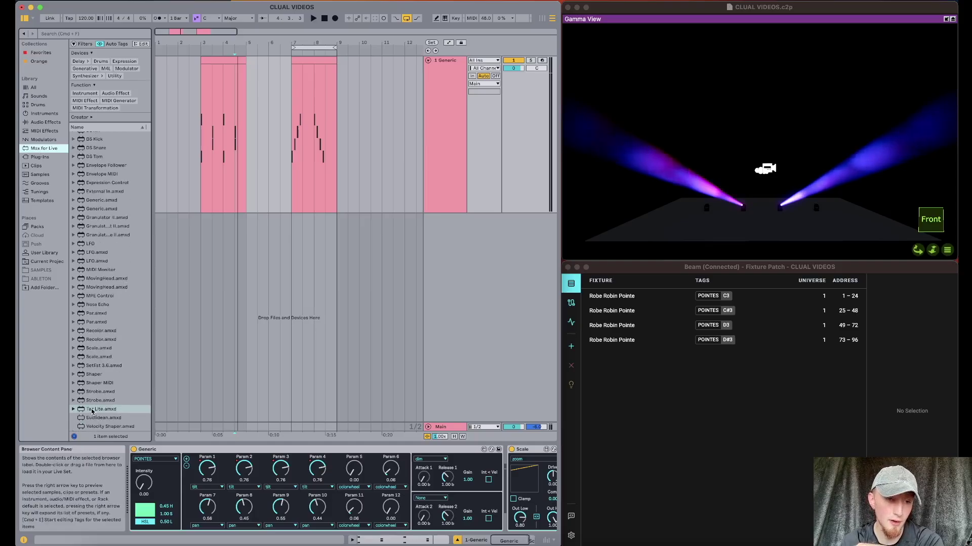
left_click_drag(92, 412, 204, 257)
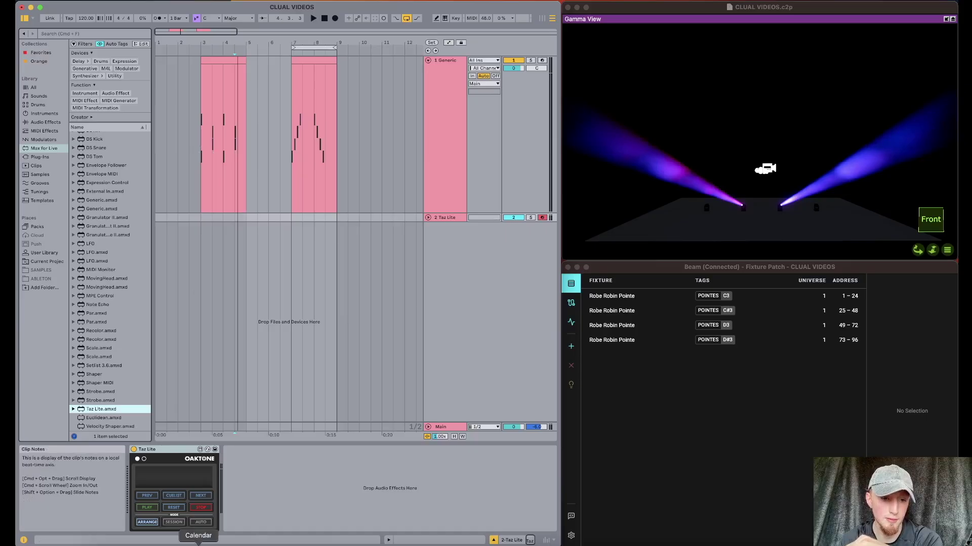
left_click(172, 449)
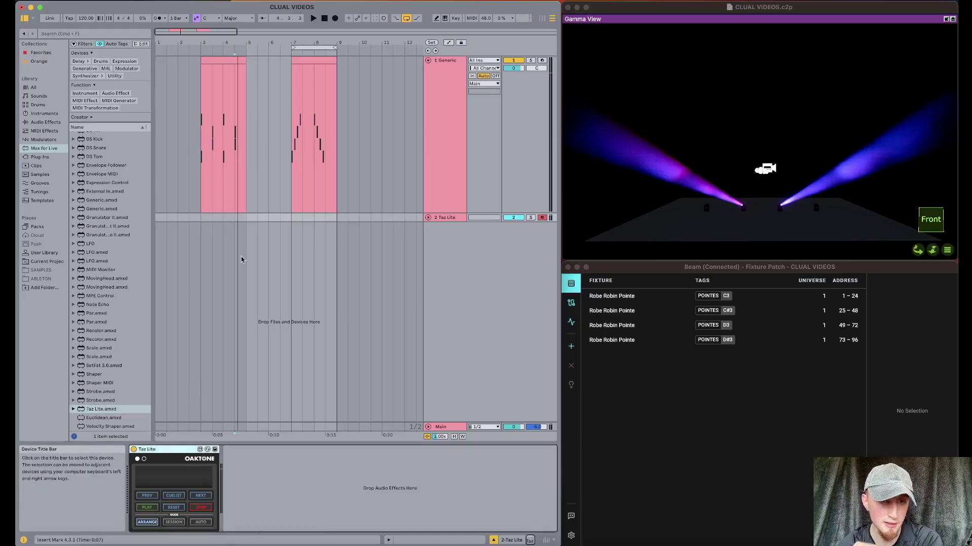
Add one locator at bar 3 and a second one moved to bar 7
left_click(200, 94)
left_click(431, 44)
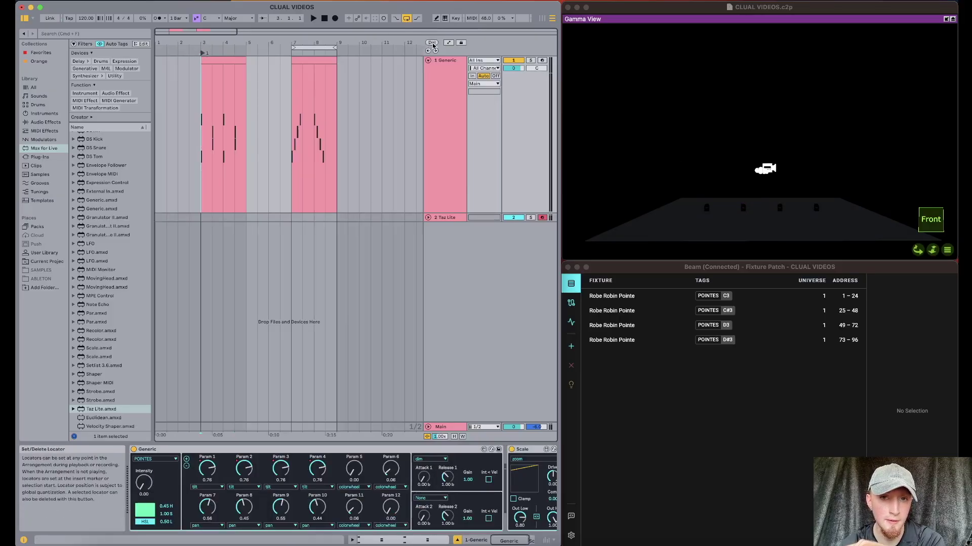
left_click(364, 70)
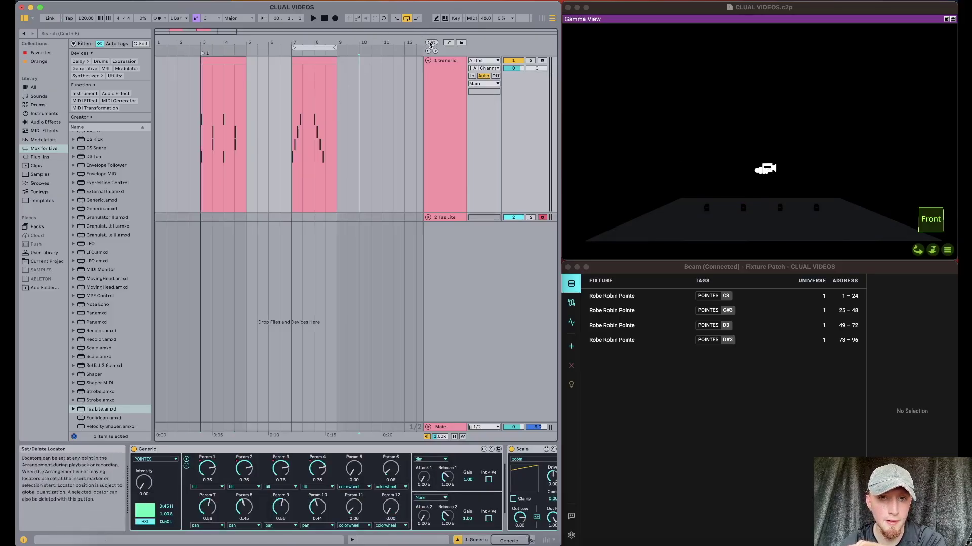
left_click(429, 44)
left_click_drag(360, 53, 293, 54)
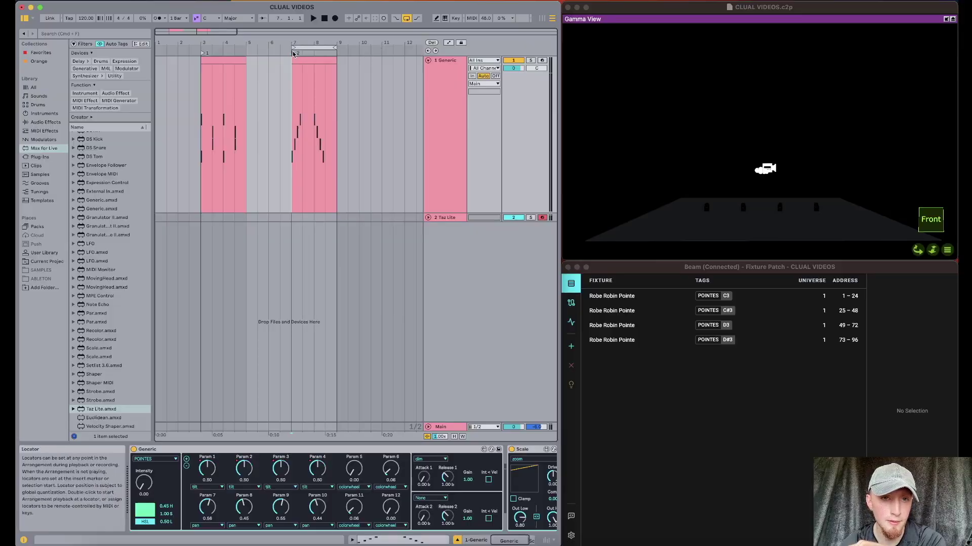
Rename the locator at bar 3 as "* CUE 1"
left_click(258, 75)
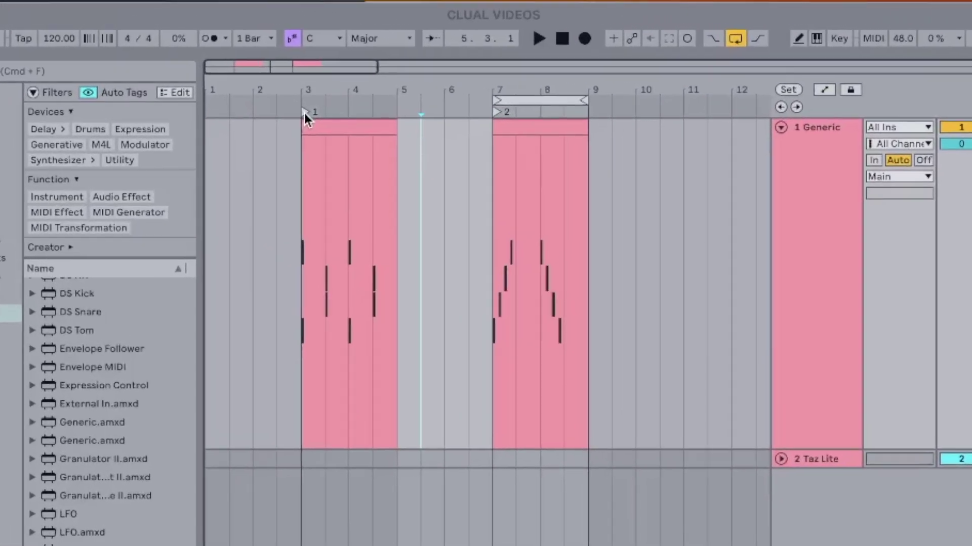
right_click(203, 55)
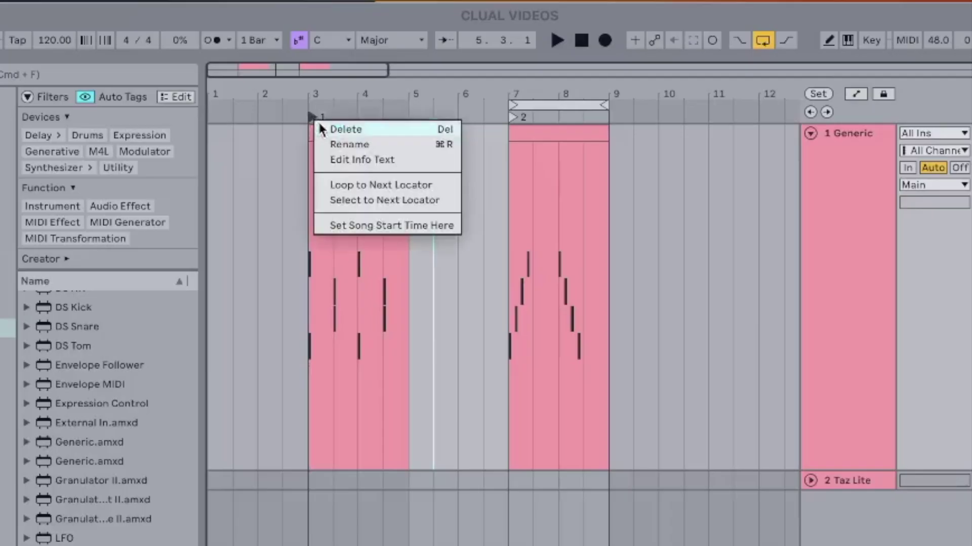
key("Escape")
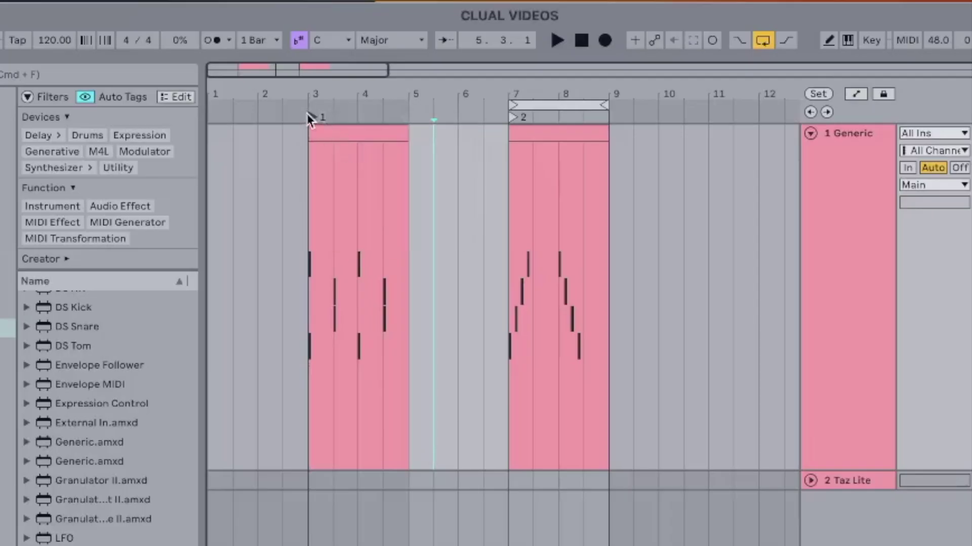
right_click(310, 118)
left_click(342, 142)
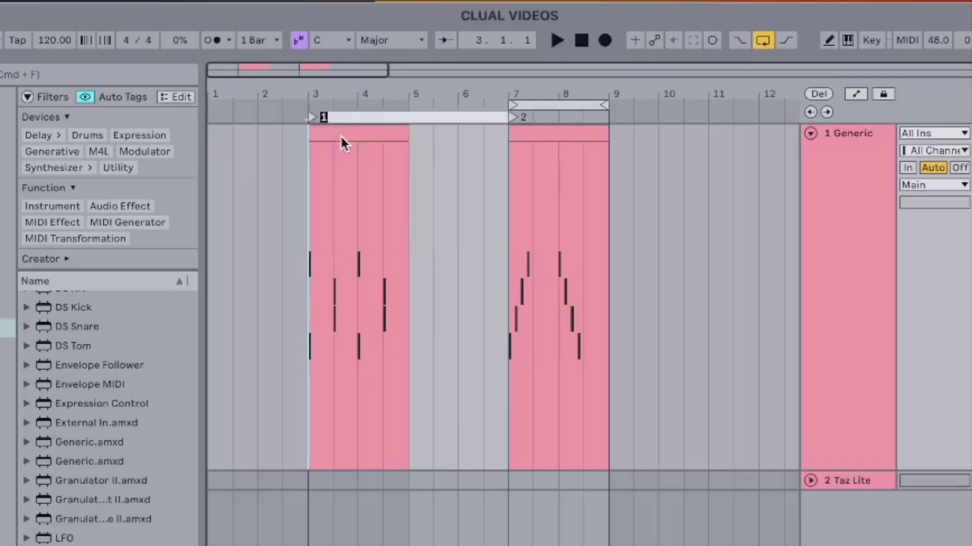
type("TM")
key("BackSpace")
key("BackSpace")
type("*")
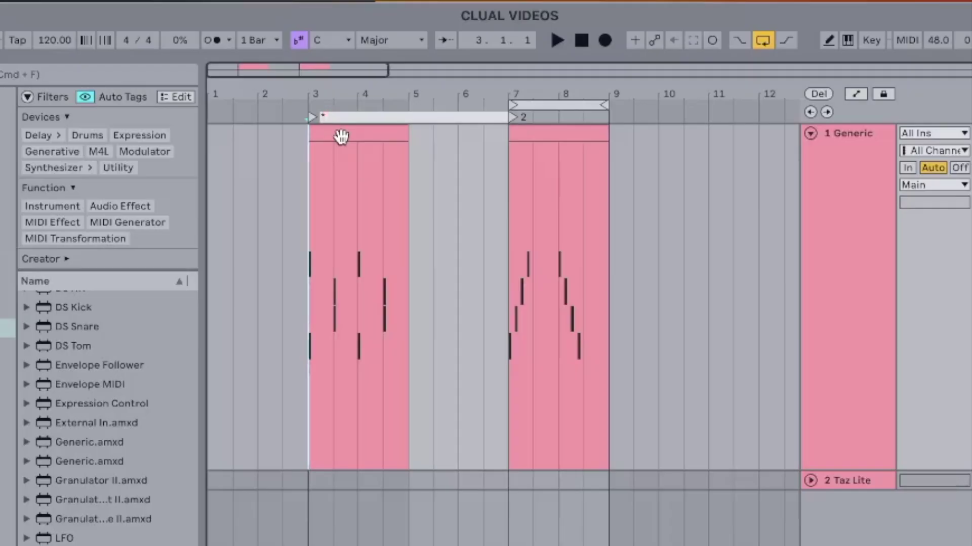
type(" C")
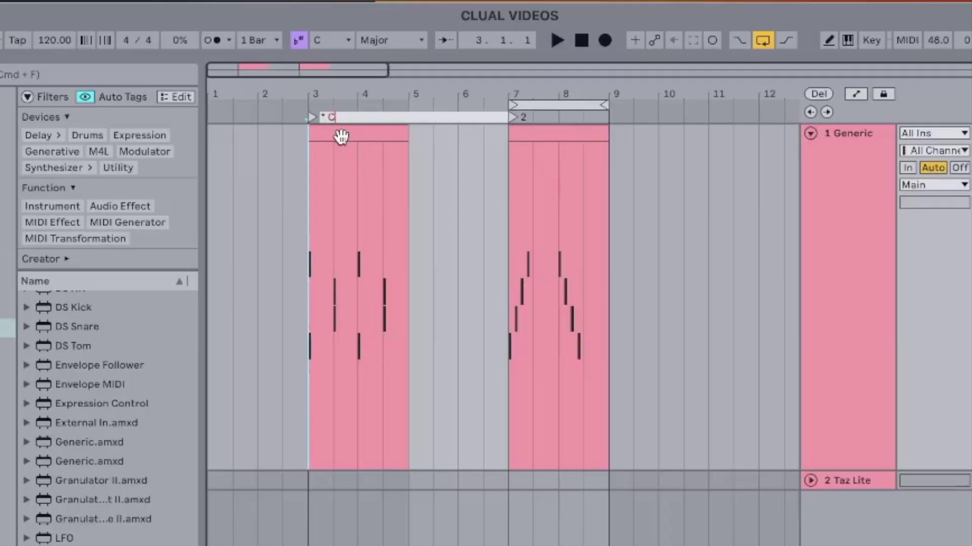
type("UE 1")
key("Return")
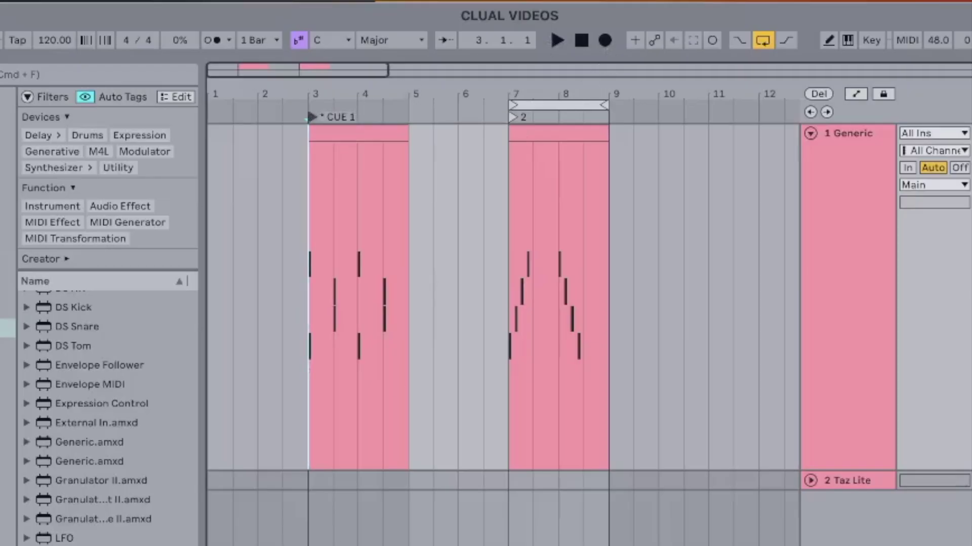
Rename the locator at bar 7 as "* CUE 2"
left_click(512, 116)
key("super+r")
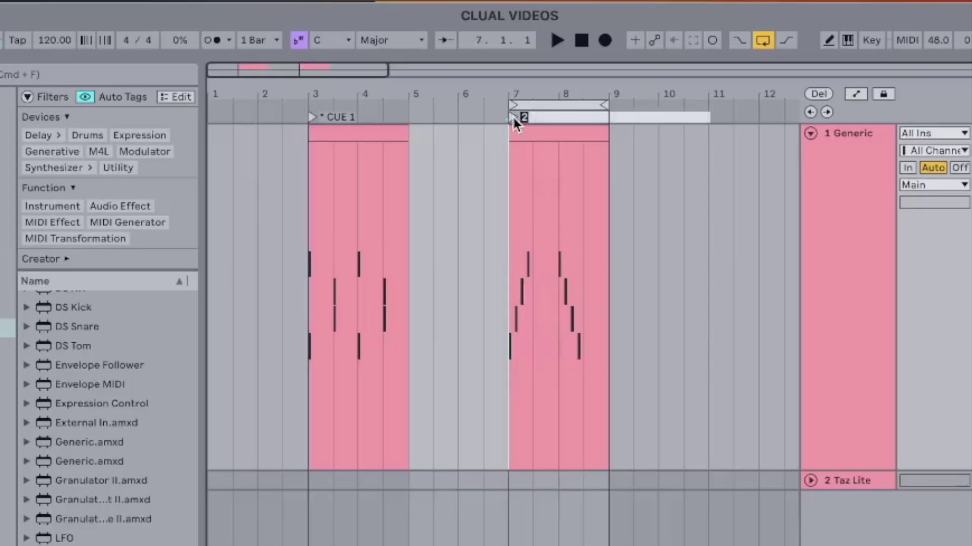
type("* CUE 2")
key("Return")
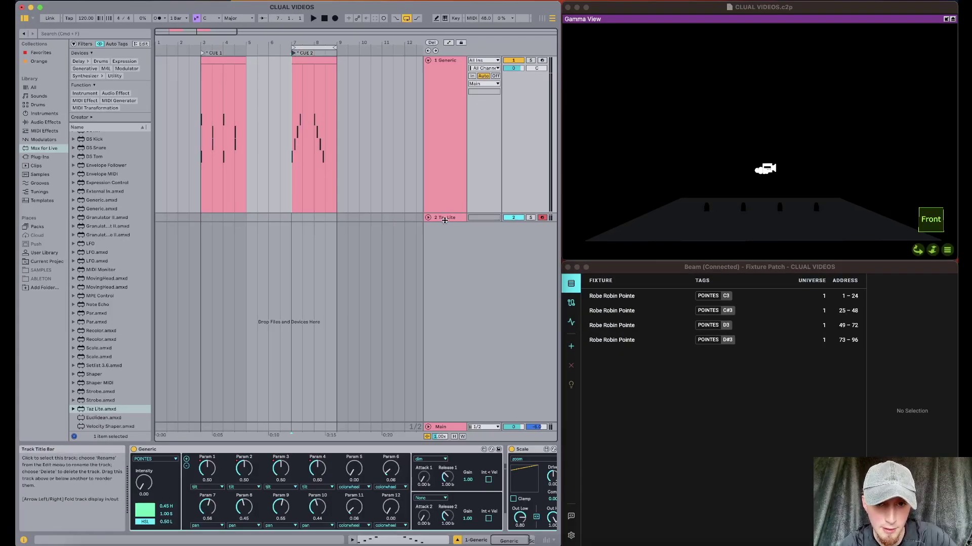
Select the Taz Lite track and open the device's cue list
left_click(444, 218)
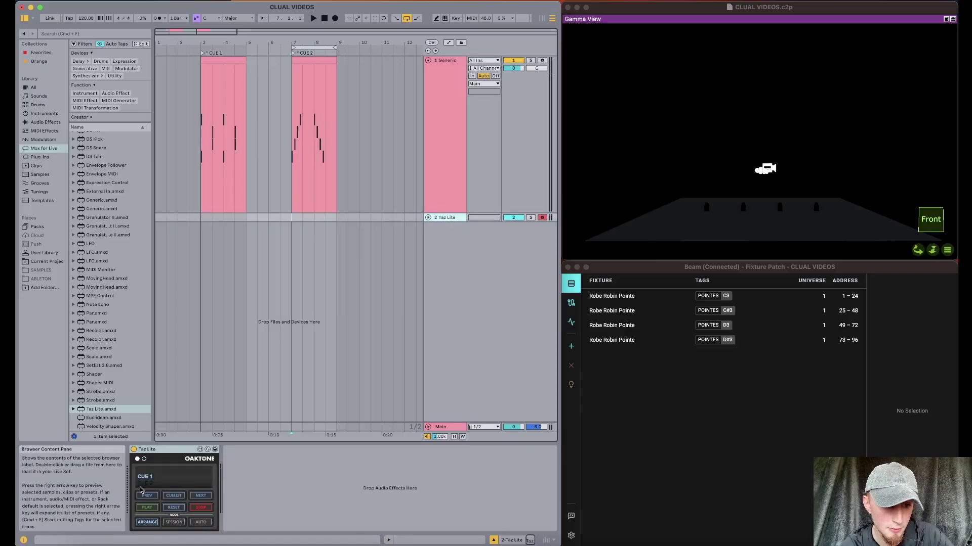
left_click(174, 497)
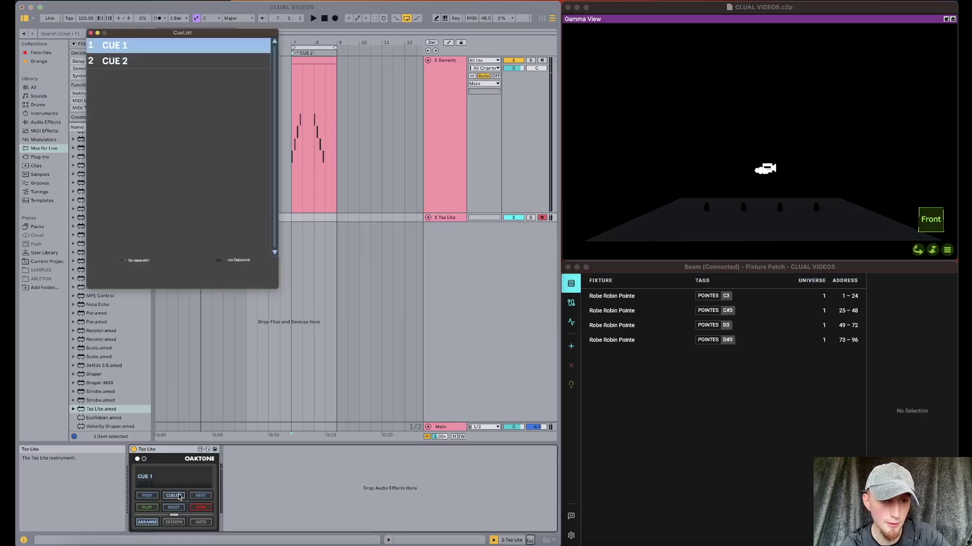
Move the two-bar arrangement loop over the CUE 1 clip at bar 3 and reopen the Taz Lite cue list
left_click_drag(129, 37, 197, 241)
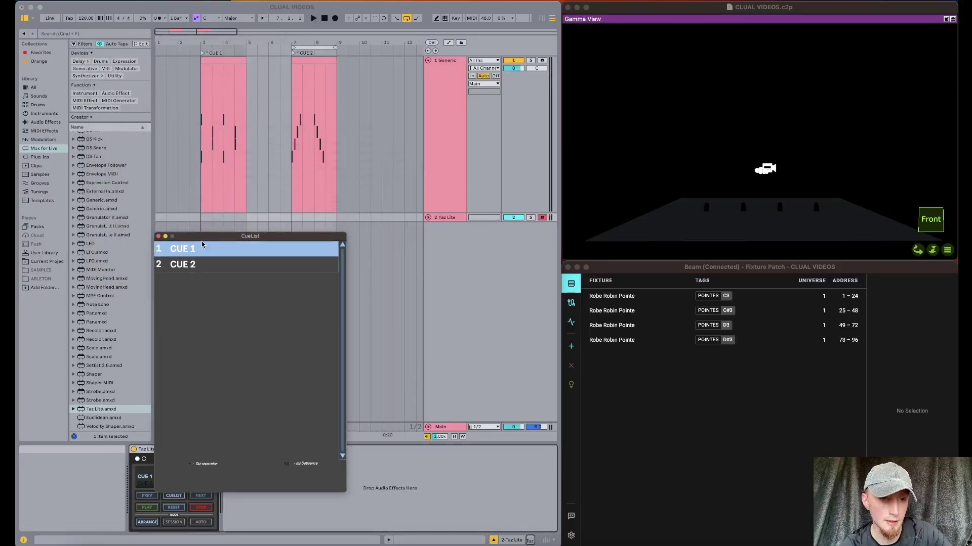
left_click(158, 237)
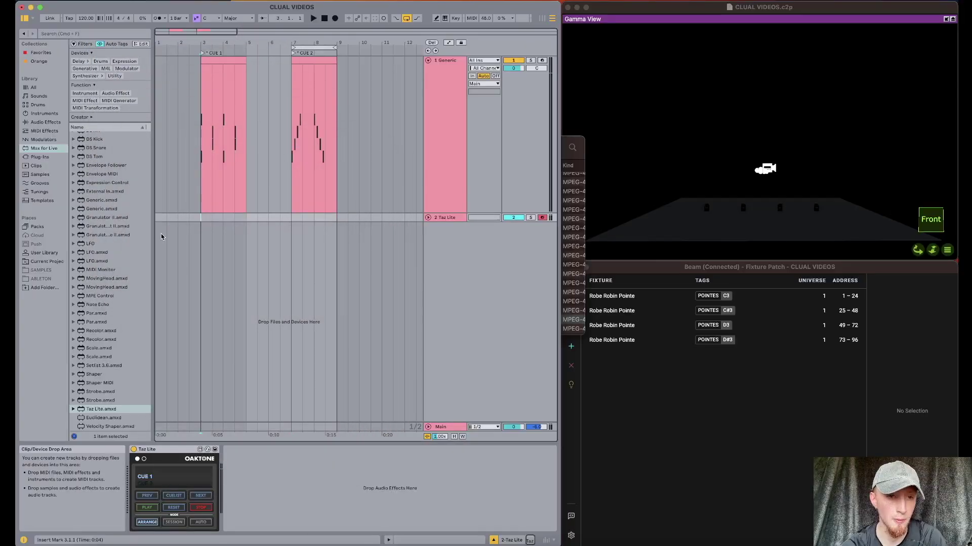
left_click_drag(317, 48, 231, 49)
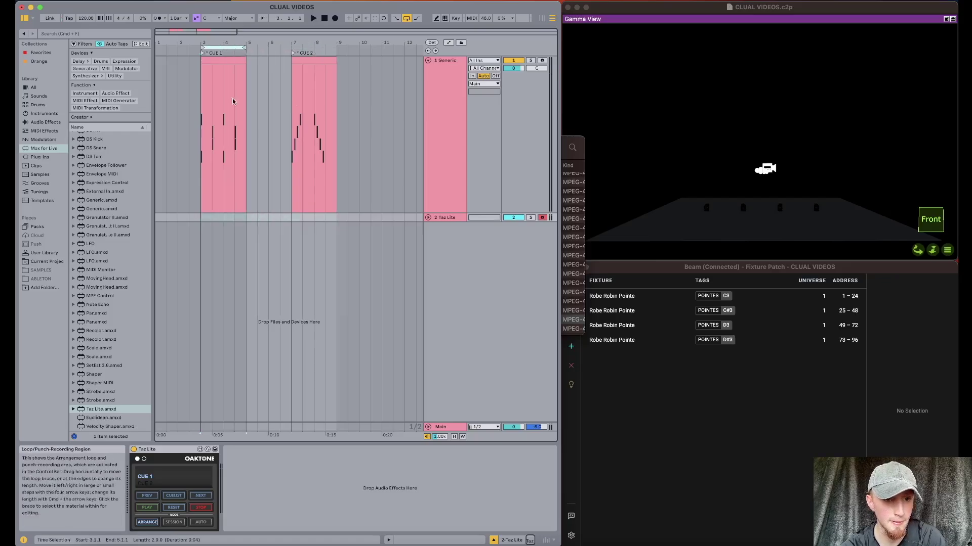
left_click(173, 499)
left_click(172, 498)
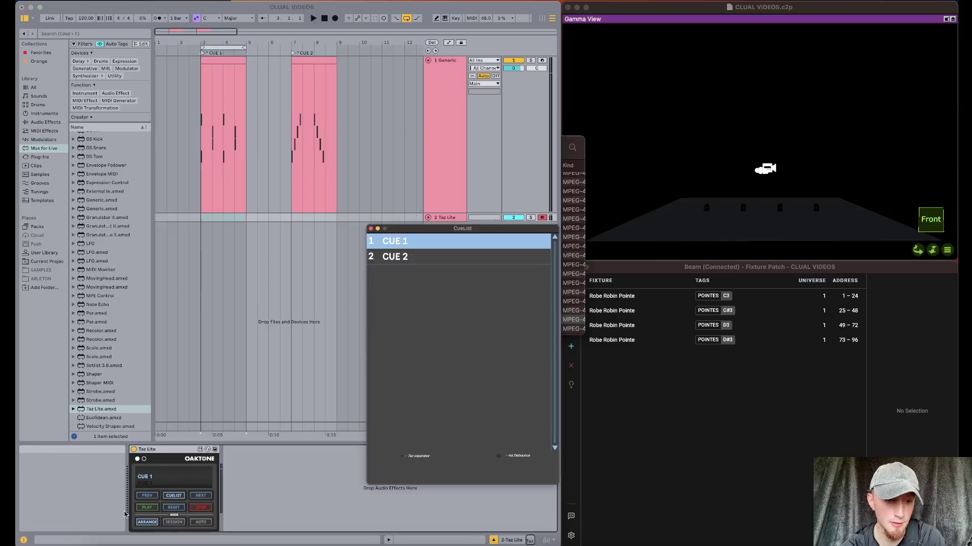
Launch CUE 1 and CUE 2 from Taz Lite to test the cues, and stop playback
left_click(147, 508)
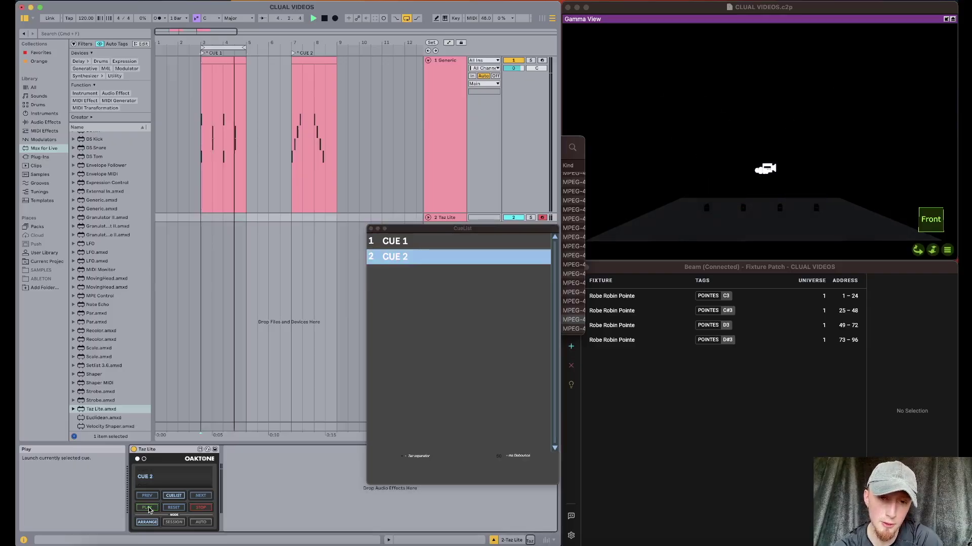
left_click(147, 508)
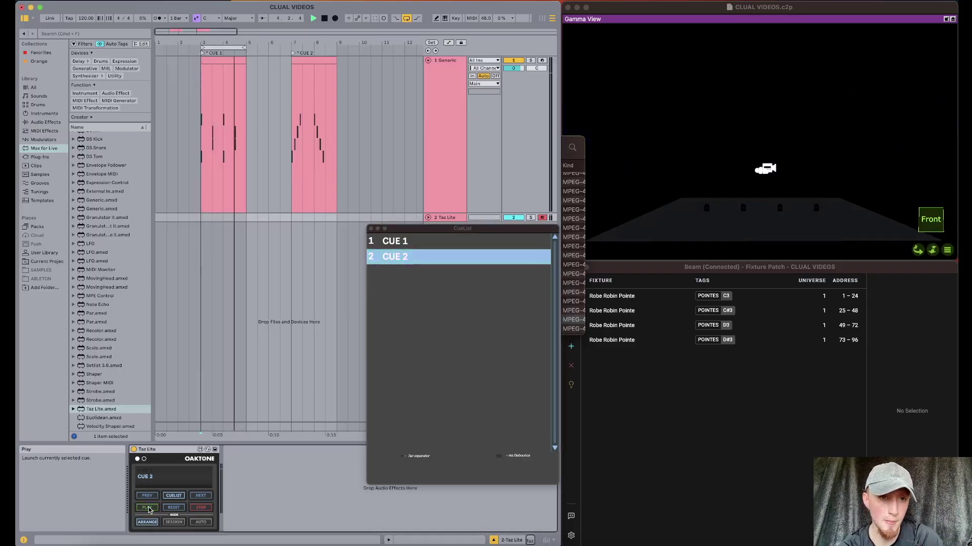
left_click(148, 508)
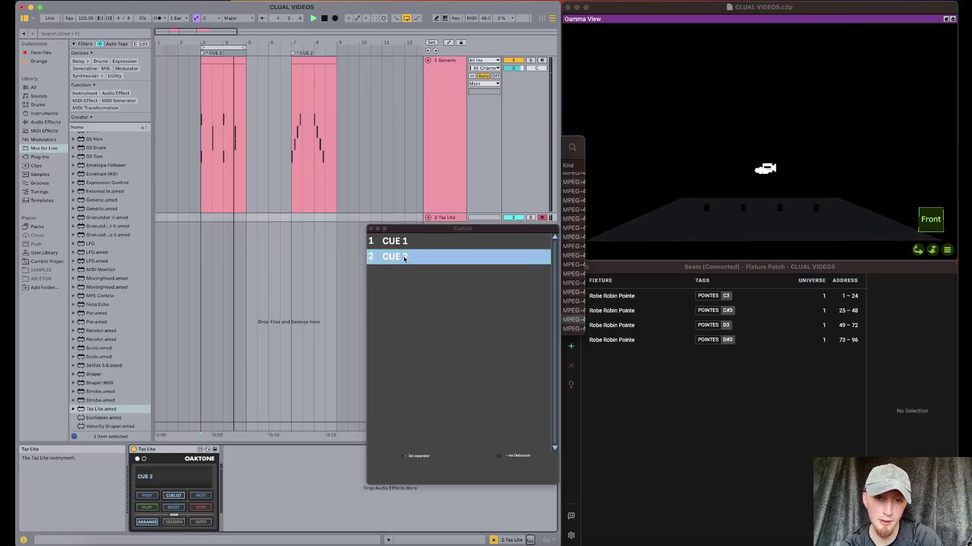
left_click(146, 509)
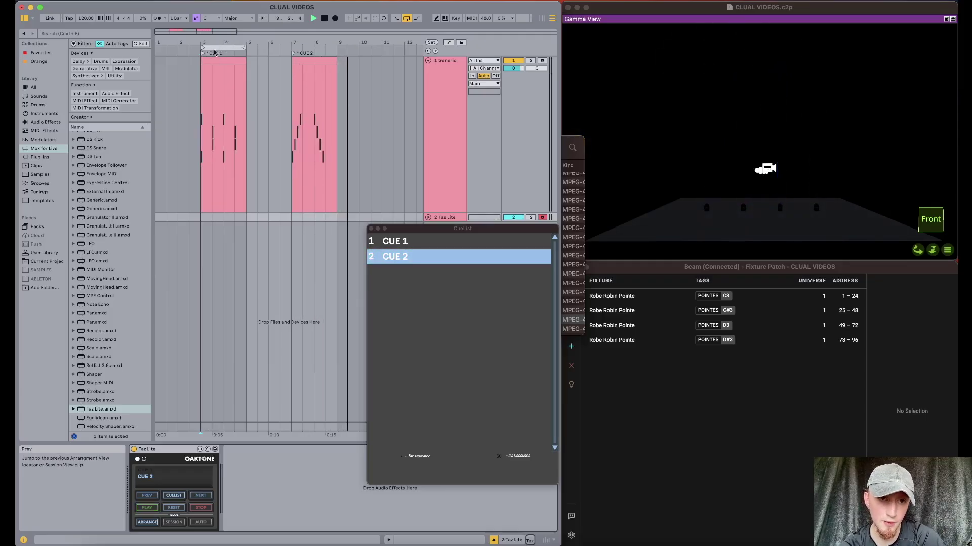
key("space")
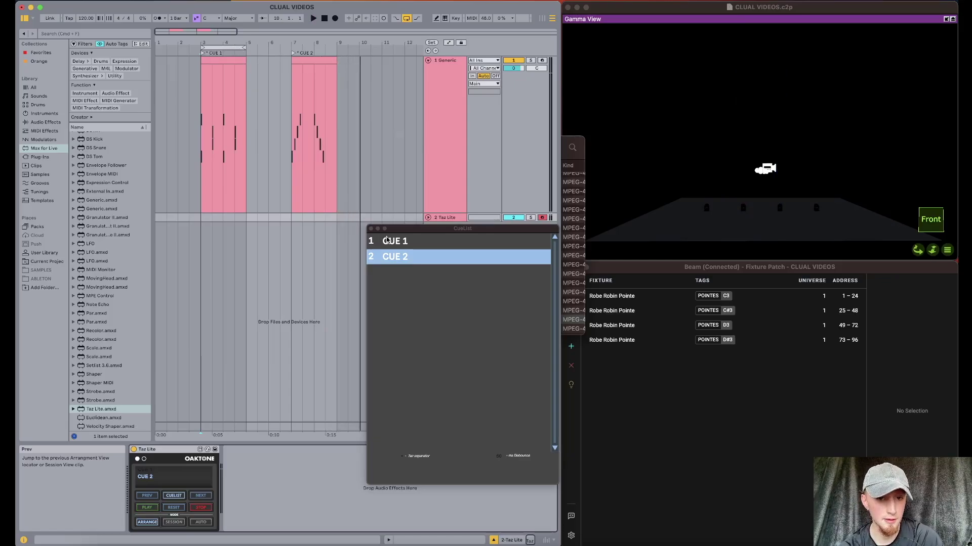
Move the arrangement loop over the CUE 2 clip at bar 7 and place the cue list window below the tracks
left_click(395, 257)
left_click(213, 49)
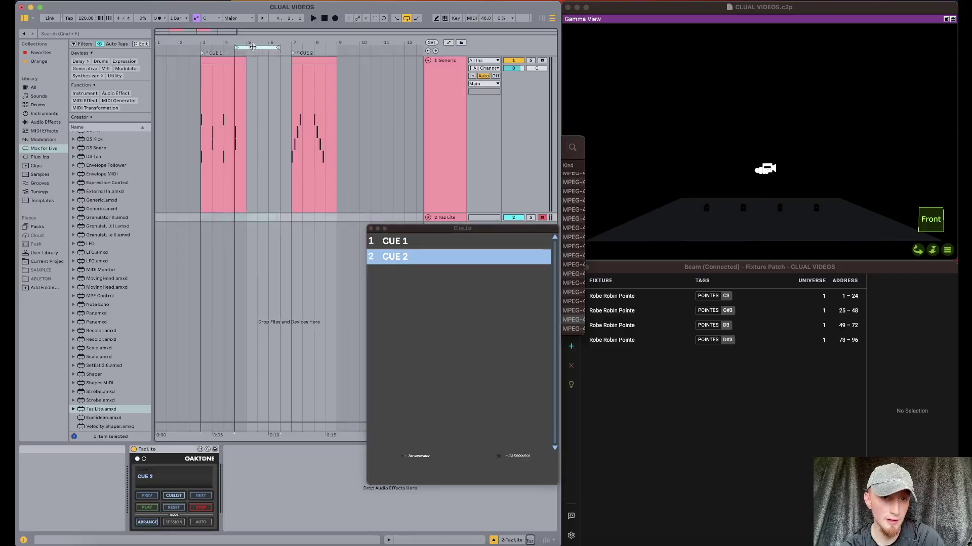
left_click(305, 50)
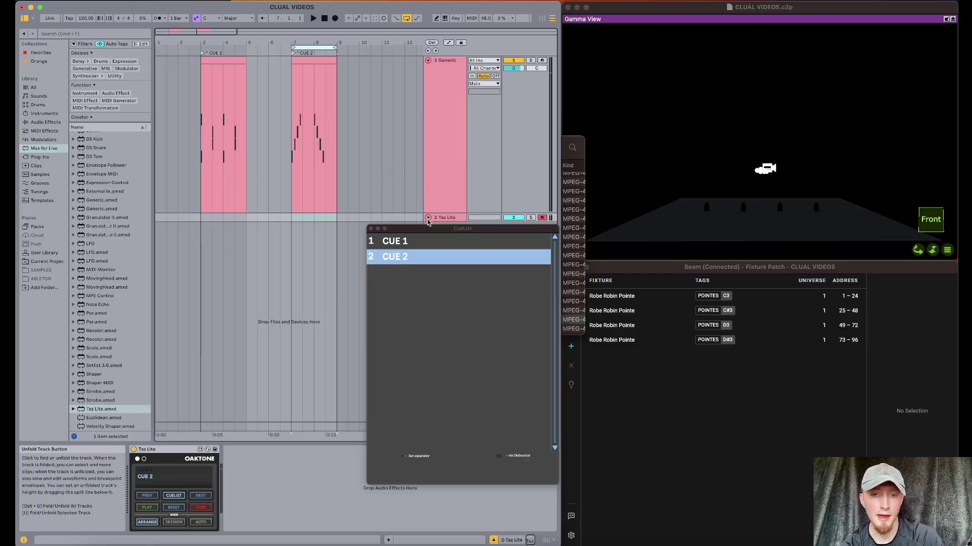
left_click_drag(425, 232, 420, 265)
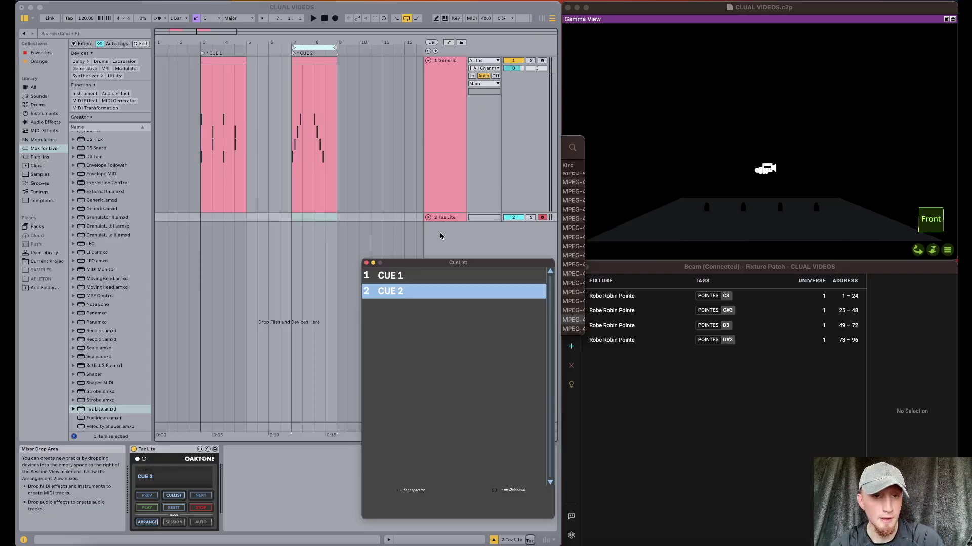
Shift the arrangement loop half a bar past the start of CUE 2 and close the cue list
left_click(296, 47)
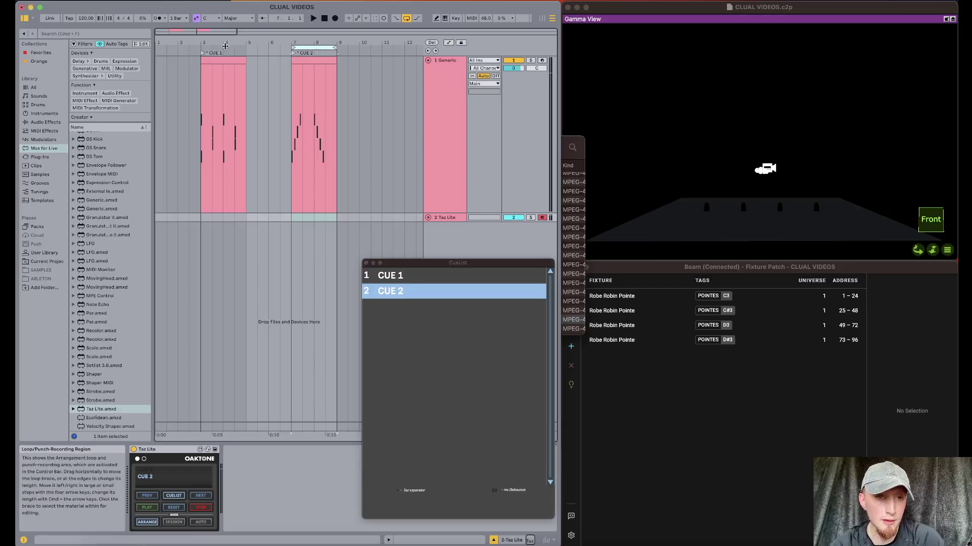
mouse_move(320, 48)
left_mouse_down()
mouse_move(229, 47)
mouse_move(309, 48)
left_mouse_up()
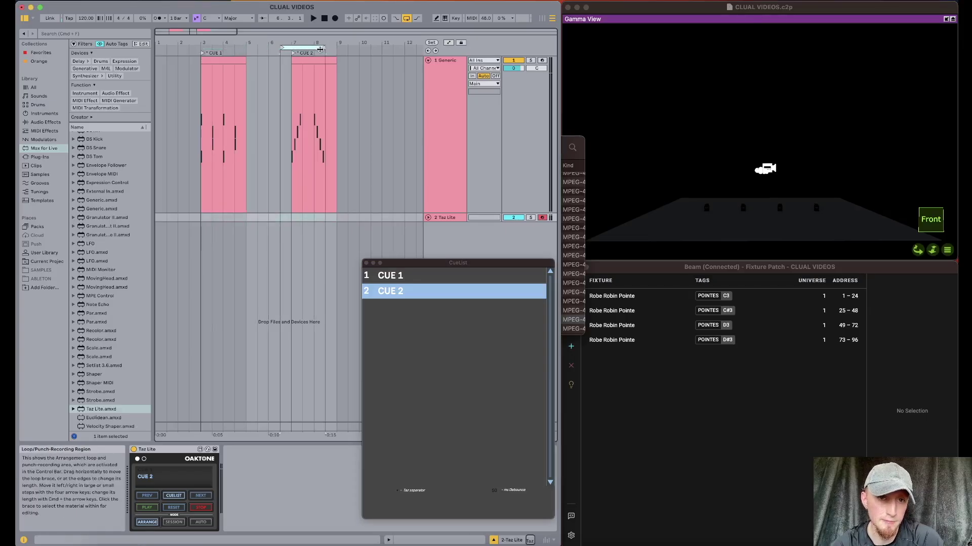
left_click_drag(308, 48, 332, 47)
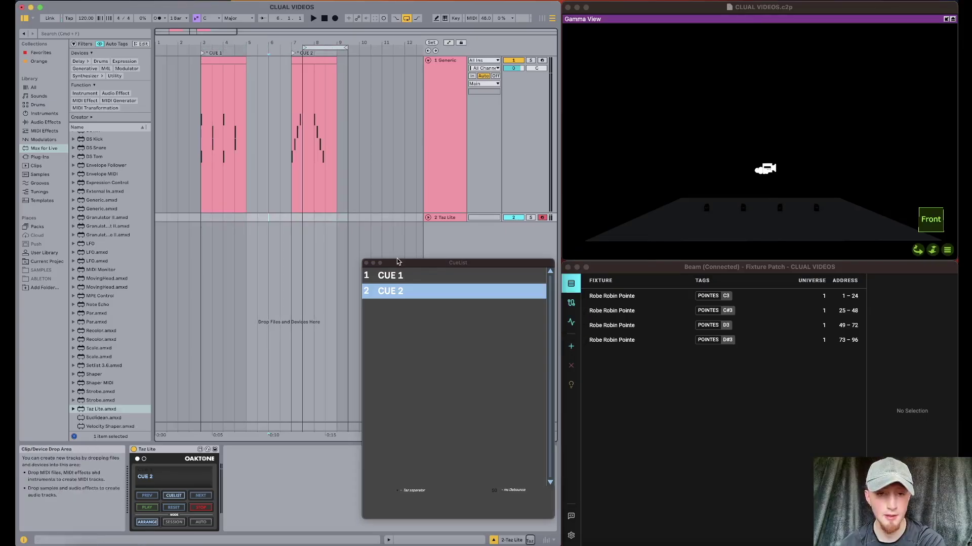
left_click(366, 263)
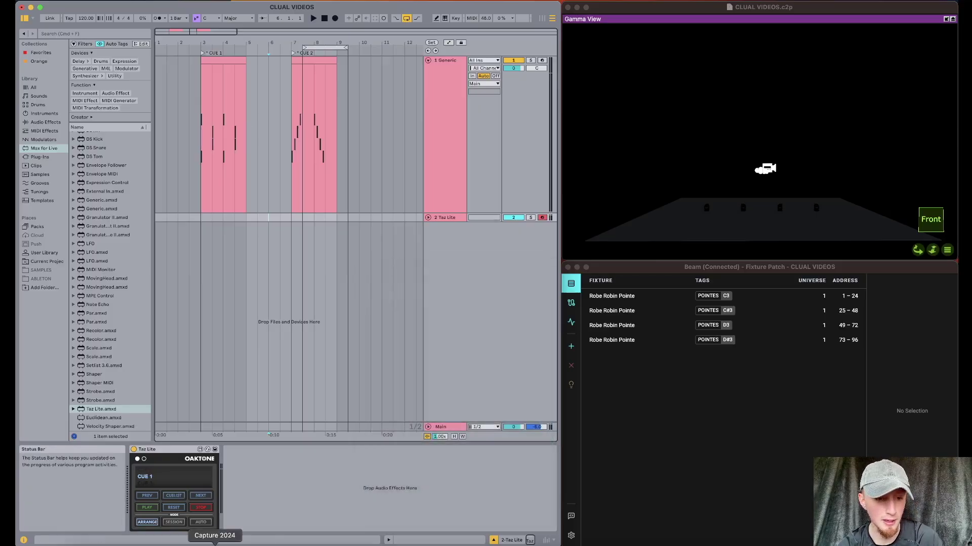
Open Audio MIDI Setup and locate the IAC Driver in the MIDI Studio window
left_click(116, 542)
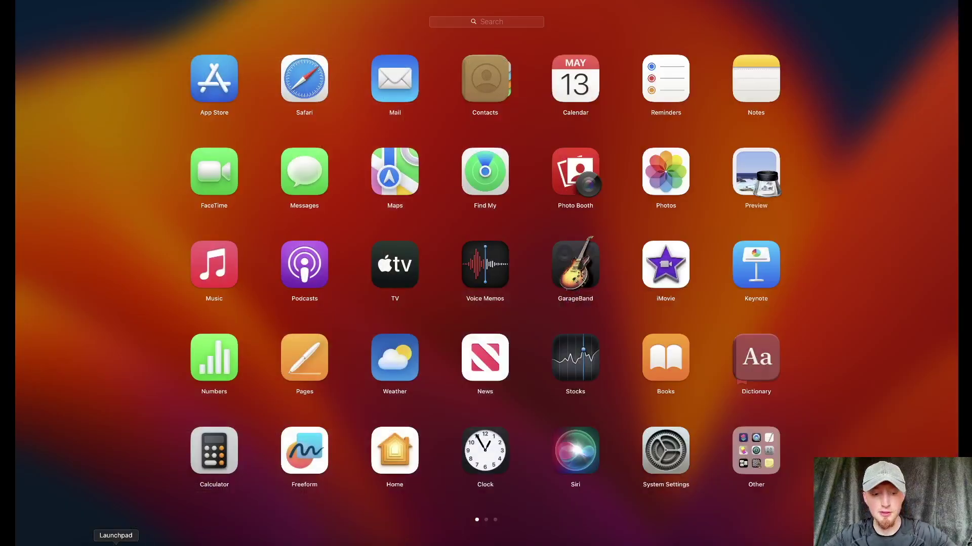
type("AUDI")
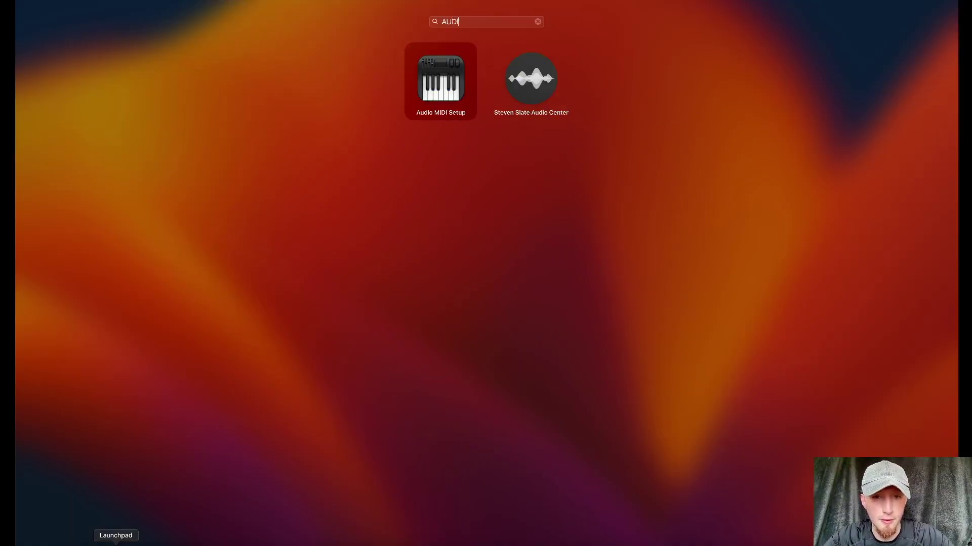
key("Return")
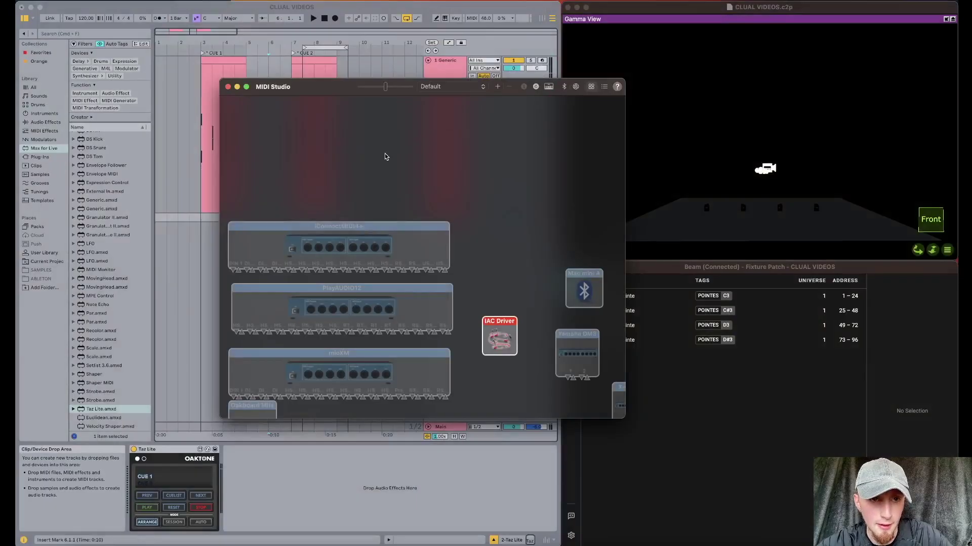
scroll(385, 153, "down", 5)
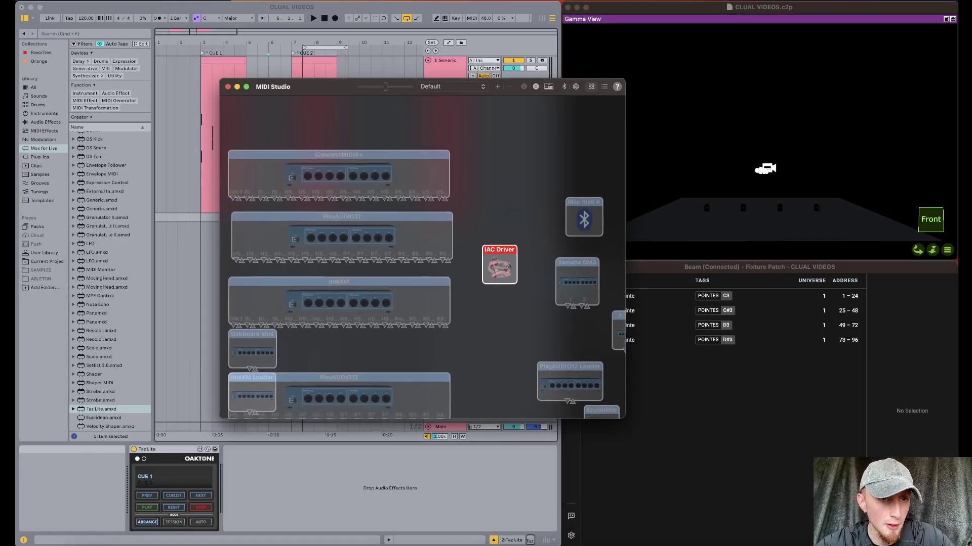
left_click(190, 1)
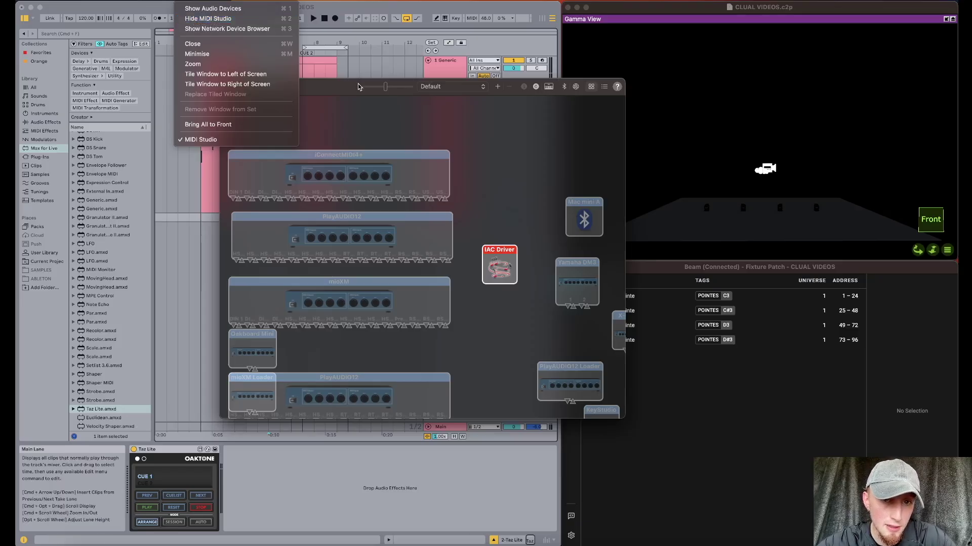
left_click(460, 139)
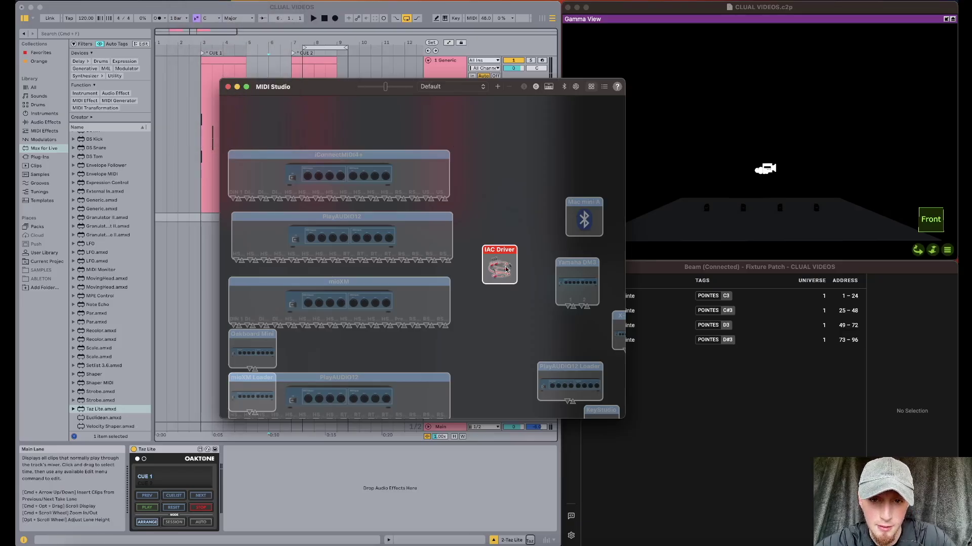
scroll(498, 267, "down", 5)
scroll(494, 270, "up", 3)
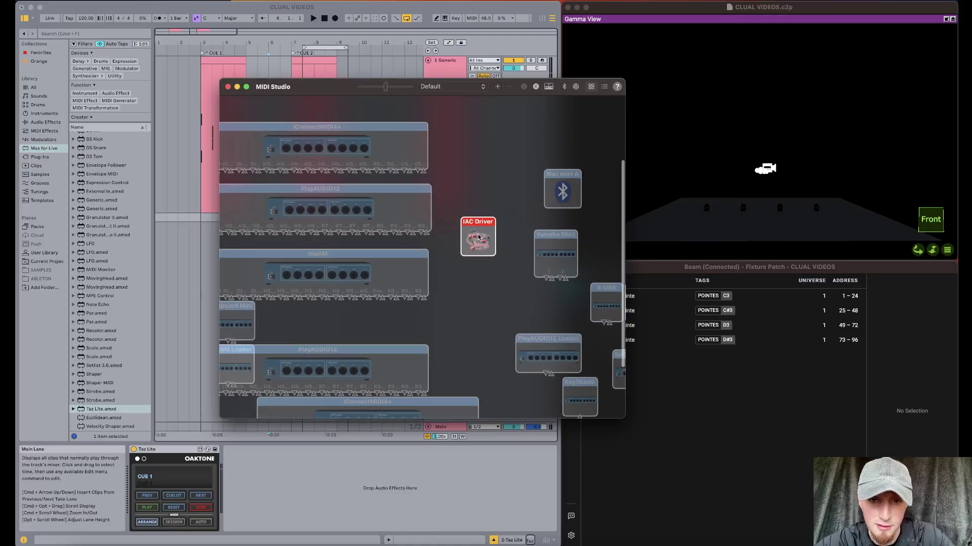
Open the IAC Driver's properties, apply them with the device online and port Bus 1, and close MIDI Studio
double_click(486, 241)
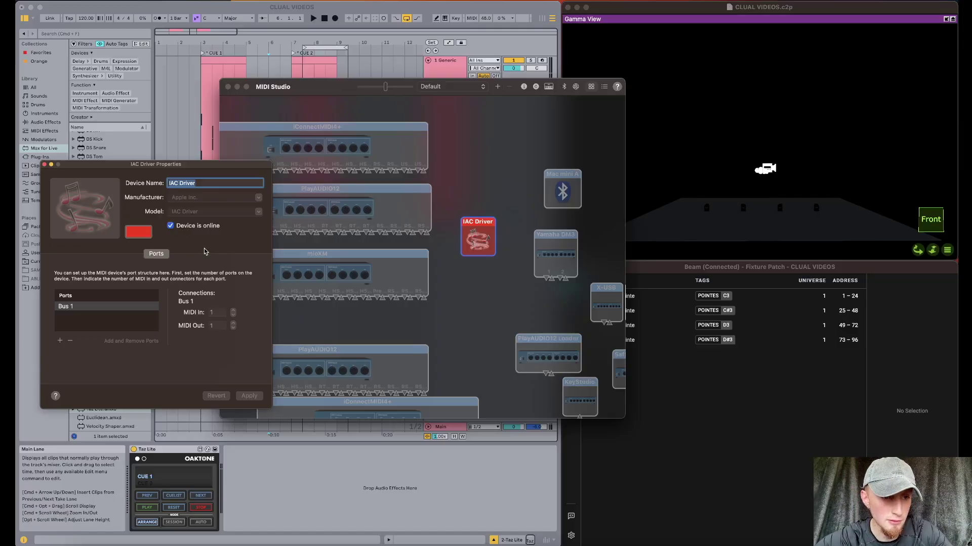
left_click(72, 308)
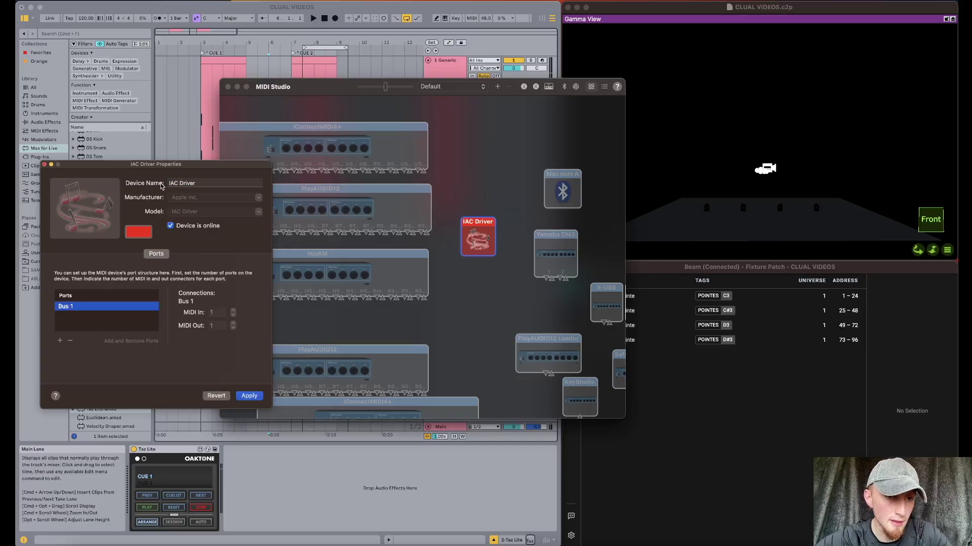
left_click(207, 182)
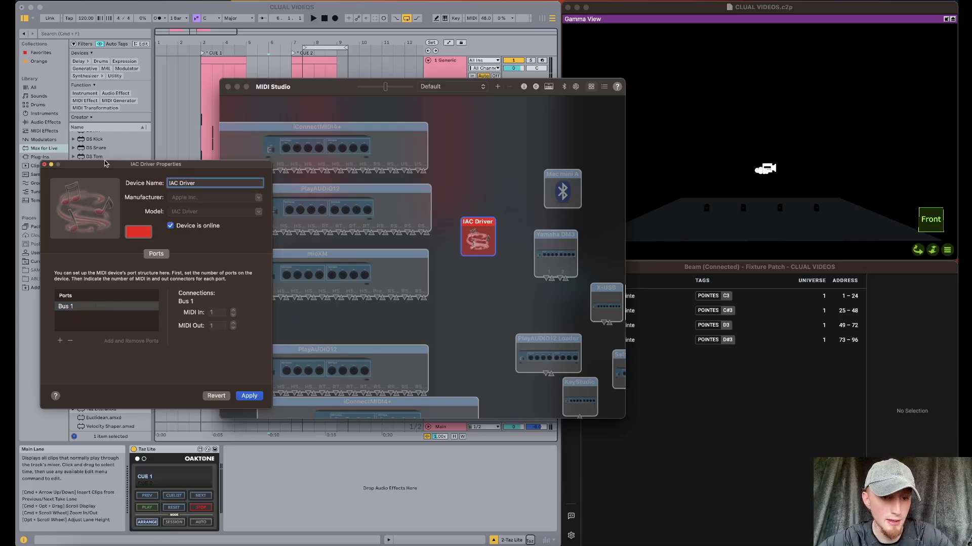
left_click(248, 396)
left_click(44, 164)
left_click(228, 86)
Switch to Ableton Live and check the input and output port switches for IAC Driver (Bus 1) in the MIDI settings
left_click(288, 266)
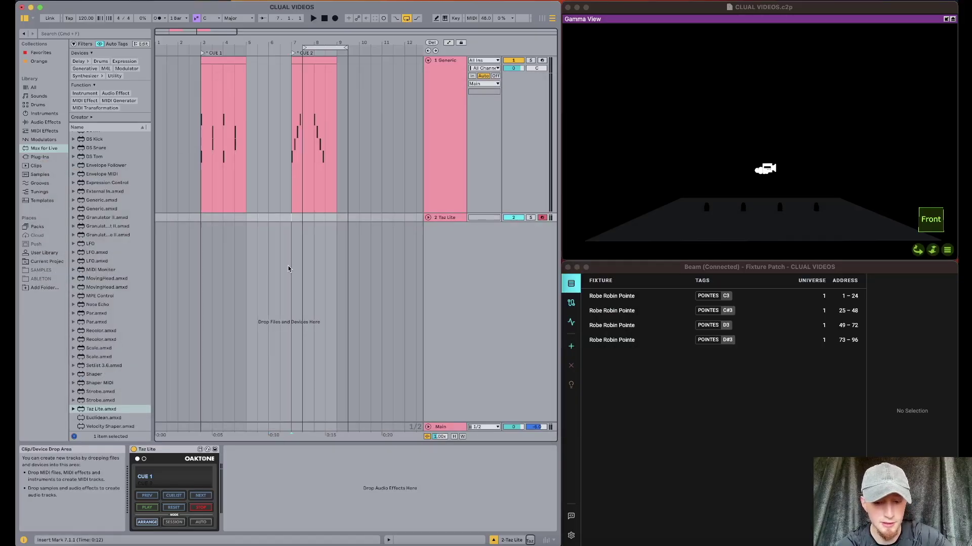
key("super+comma")
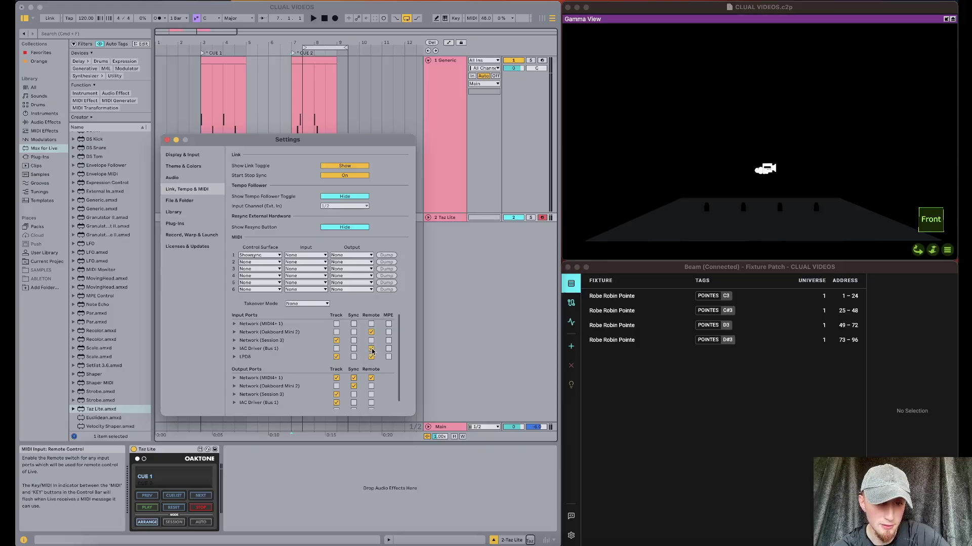
scroll(372, 351, "down", 1)
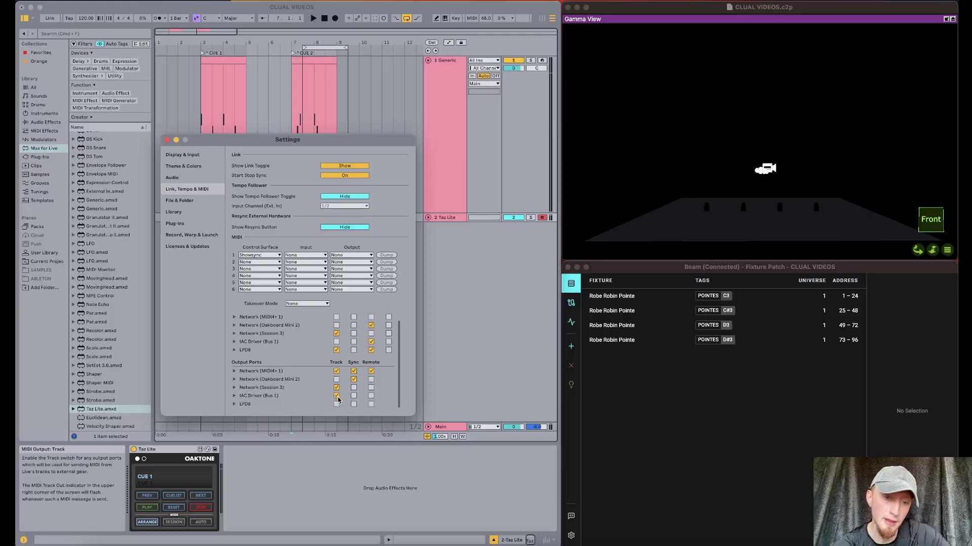
scroll(336, 400, "up", 1)
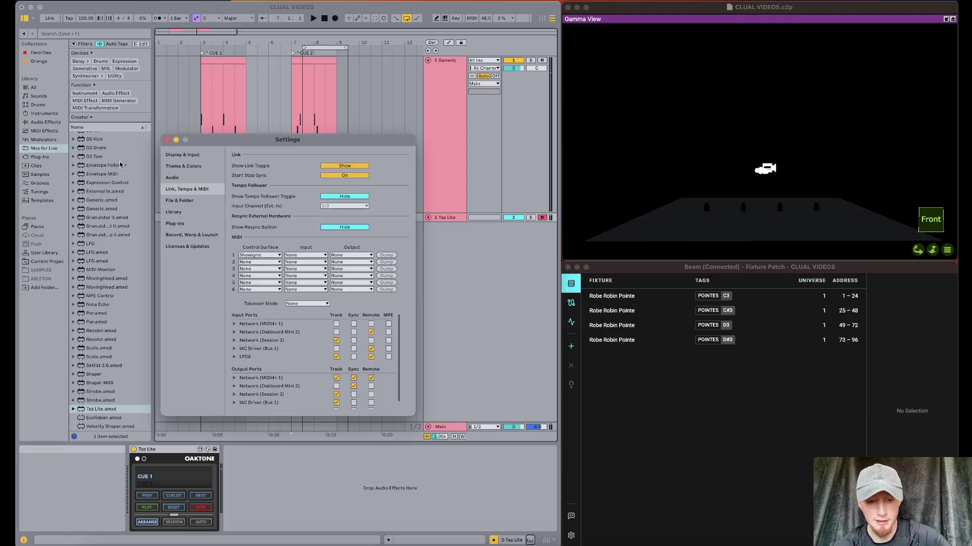
left_click(167, 140)
Add a MIDI track below the Taz Lite track and route its output to IAC Driver (Bus 1)
left_click(201, 218)
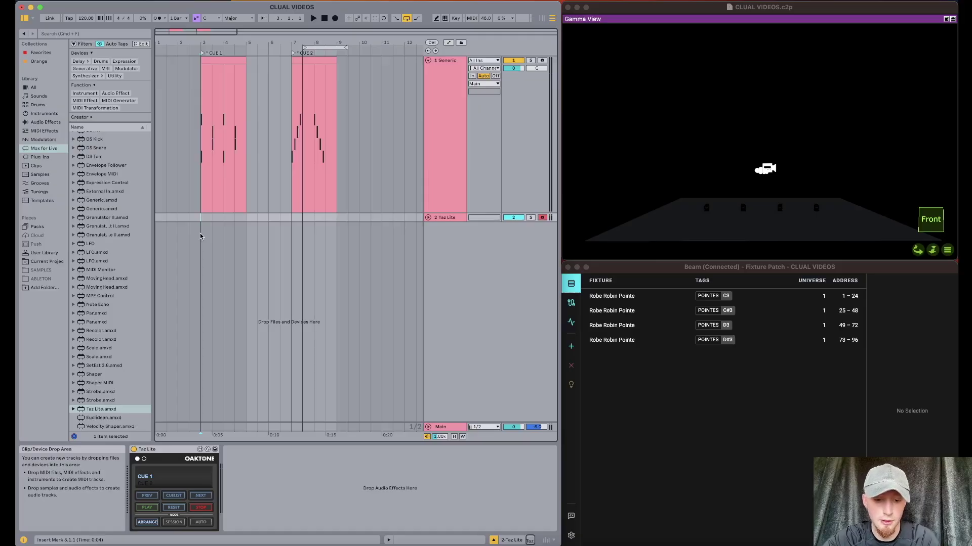
double_click(200, 236)
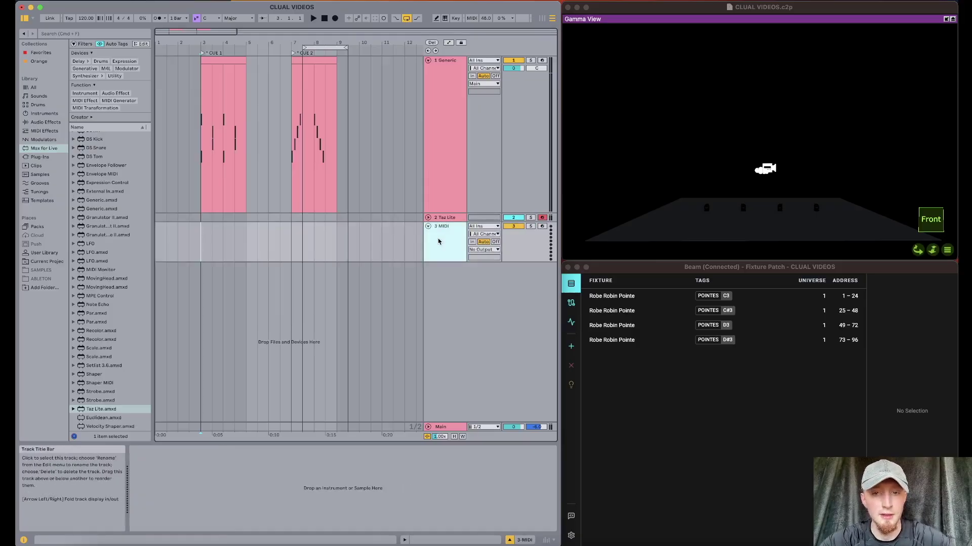
left_click(484, 250)
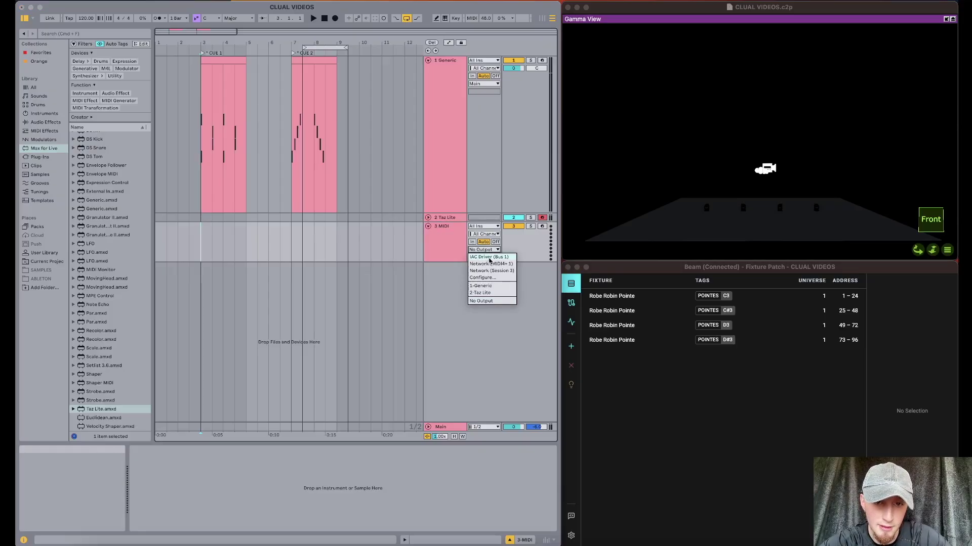
left_click(489, 258)
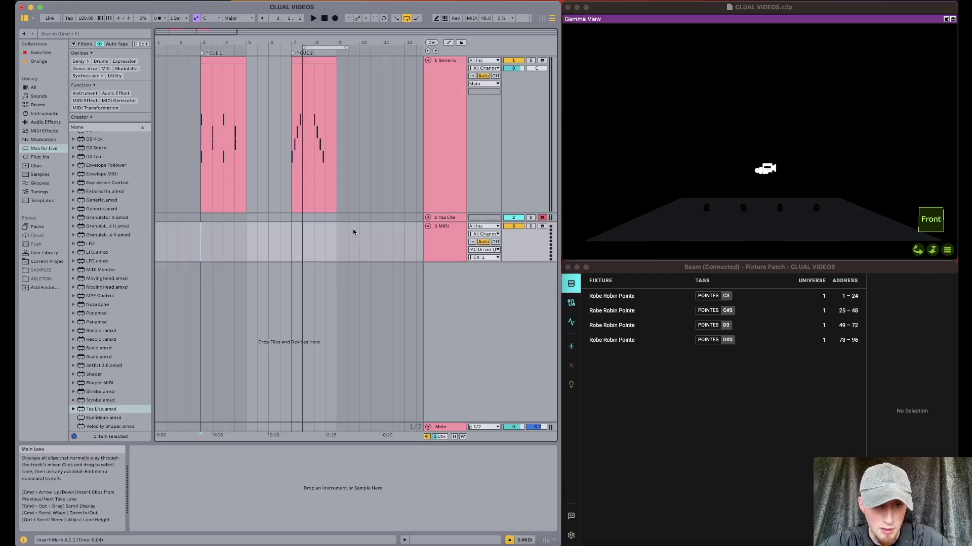
left_click(368, 241)
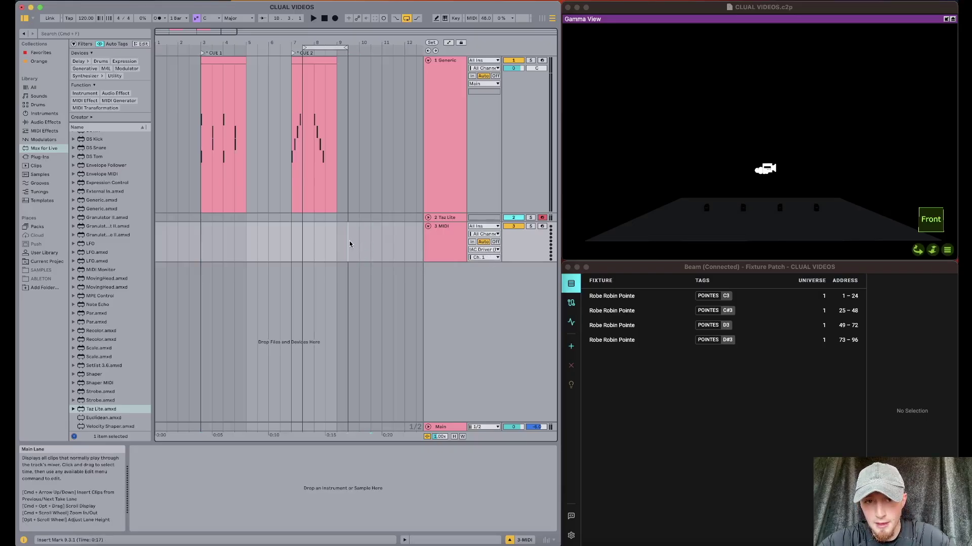
Insert an empty two-bar MIDI clip at bar 9.3.1 on the MIDI track routed to the IAC Driver
left_click_drag(350, 242, 367, 242)
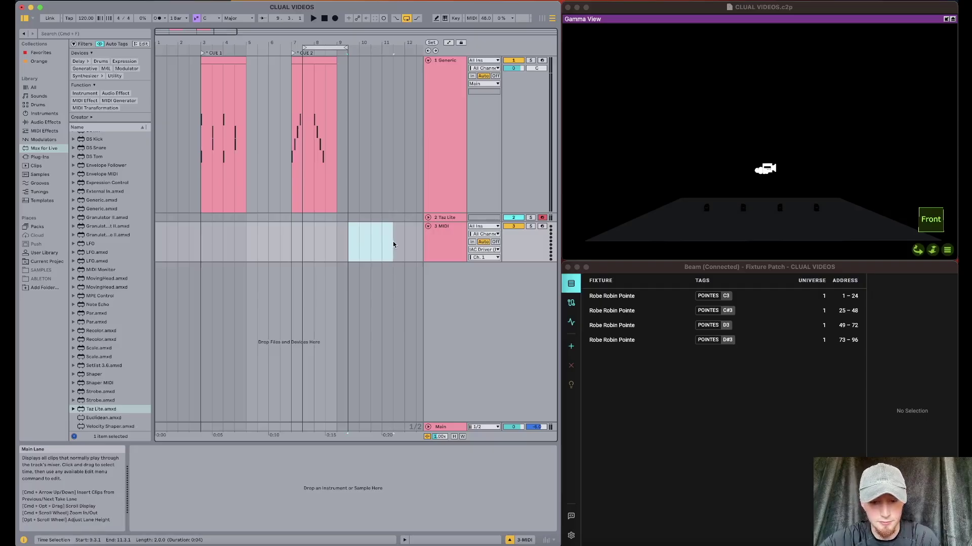
key("super+shift+m")
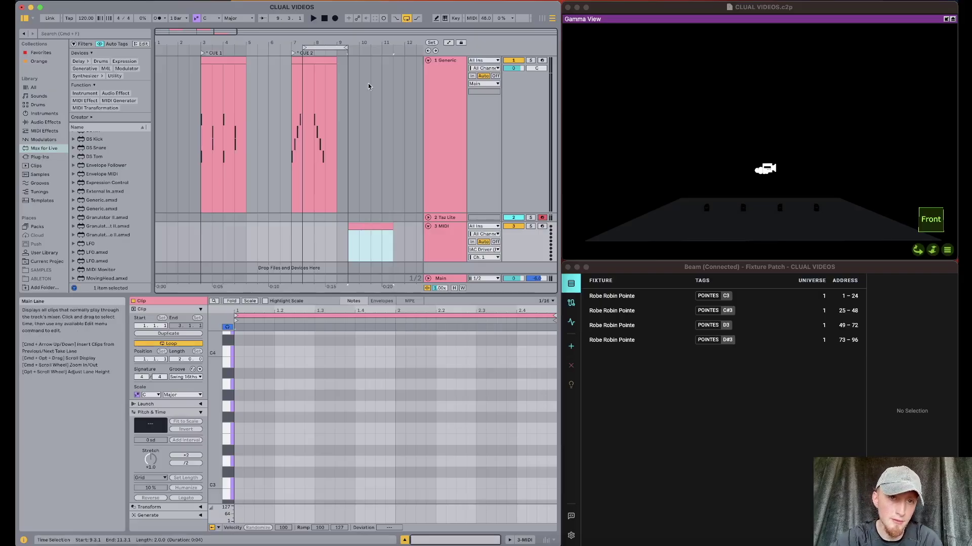
Play Cue 2 with the loop region set over its clip, and move the loop region away to bar 13.3.1
left_click_drag(322, 48, 313, 48)
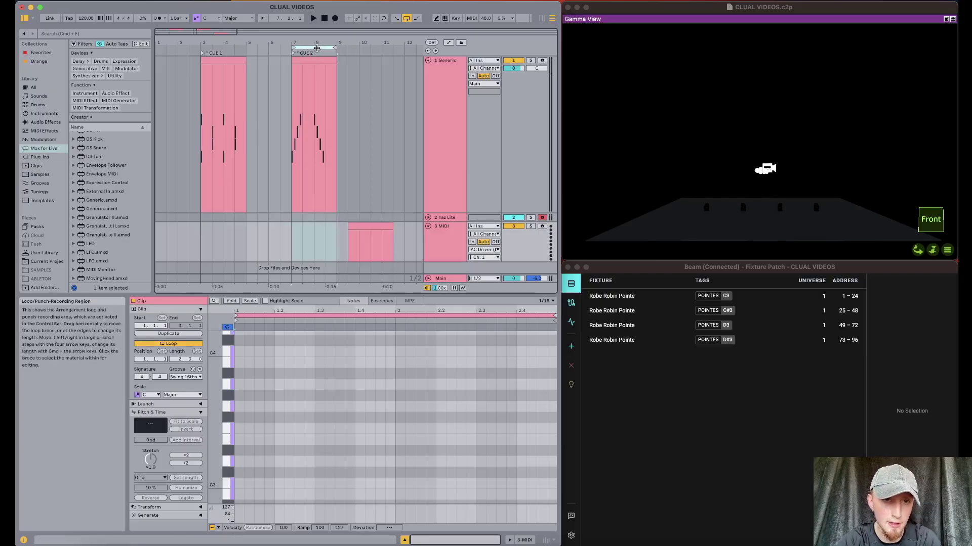
left_click(292, 102)
key("space")
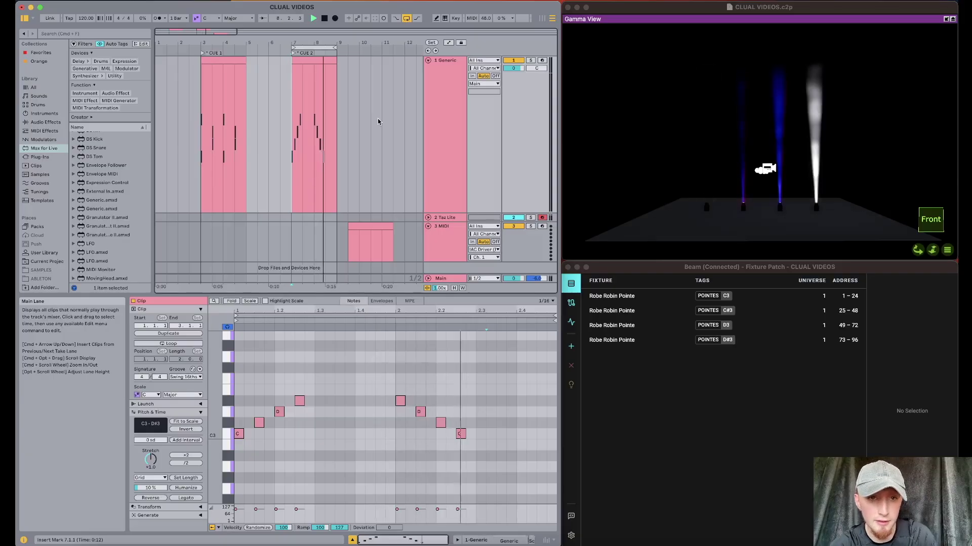
key("space")
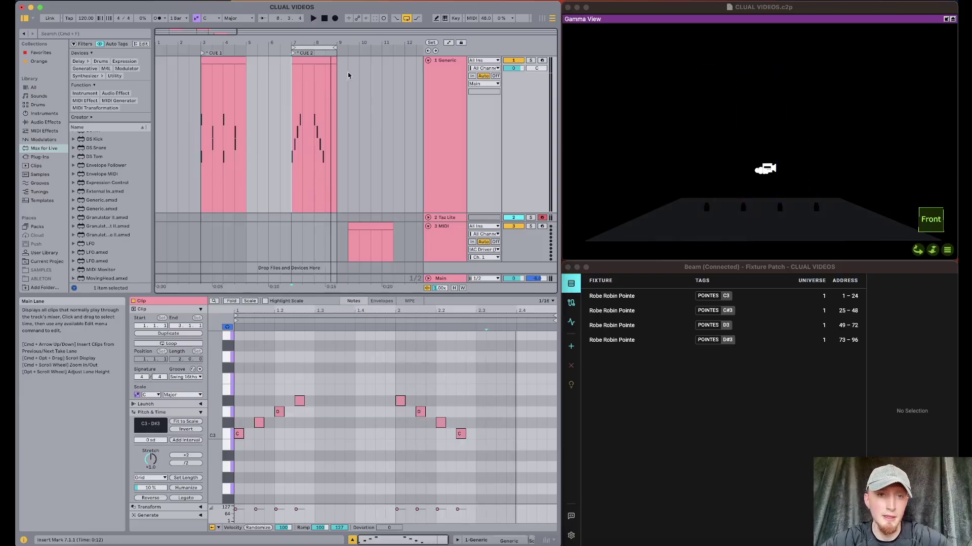
left_click_drag(321, 49, 407, 82)
scroll(285, 120, "left", 3)
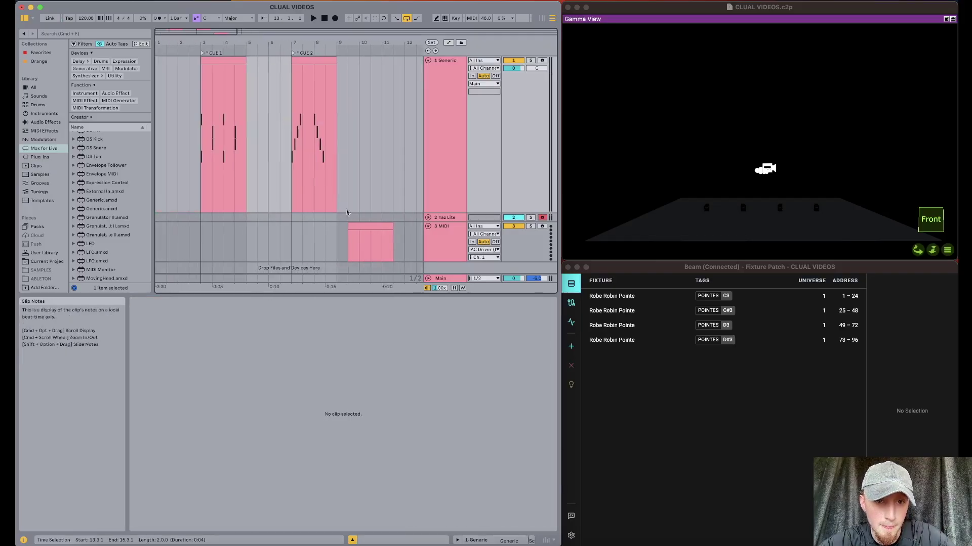
Move the empty MIDI clip to bar 8.3.1, just after the last note of the Cue 2 clip
left_click_drag(367, 227, 345, 228)
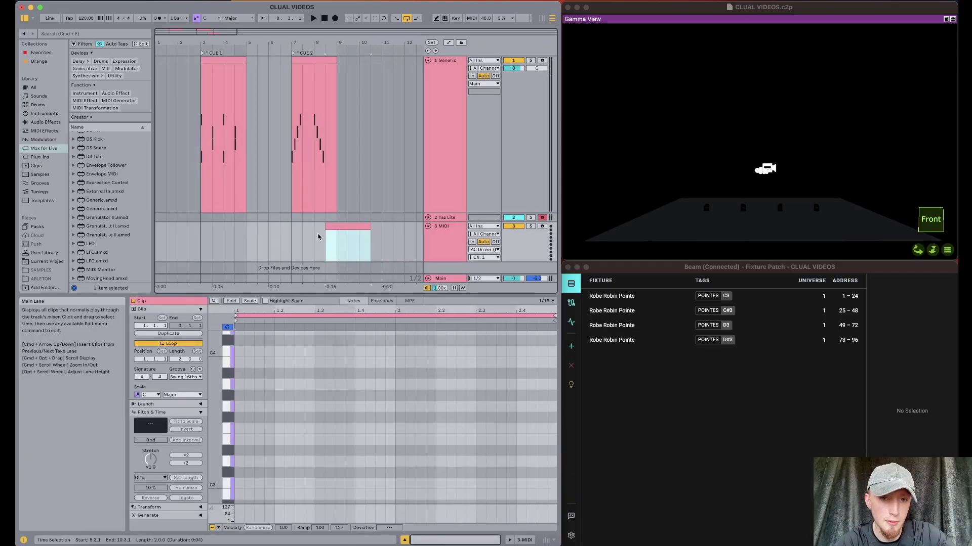
scroll(319, 238, "down", 1)
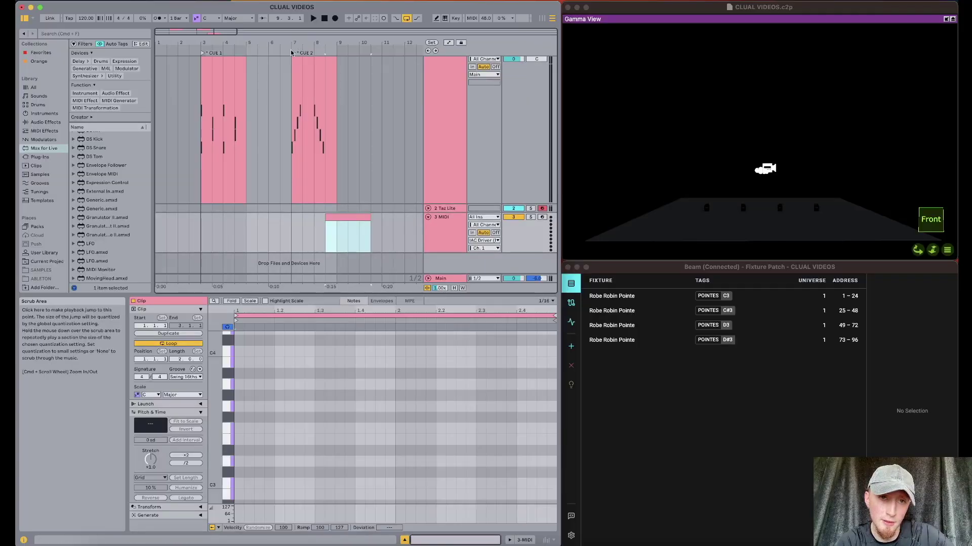
left_click(296, 64)
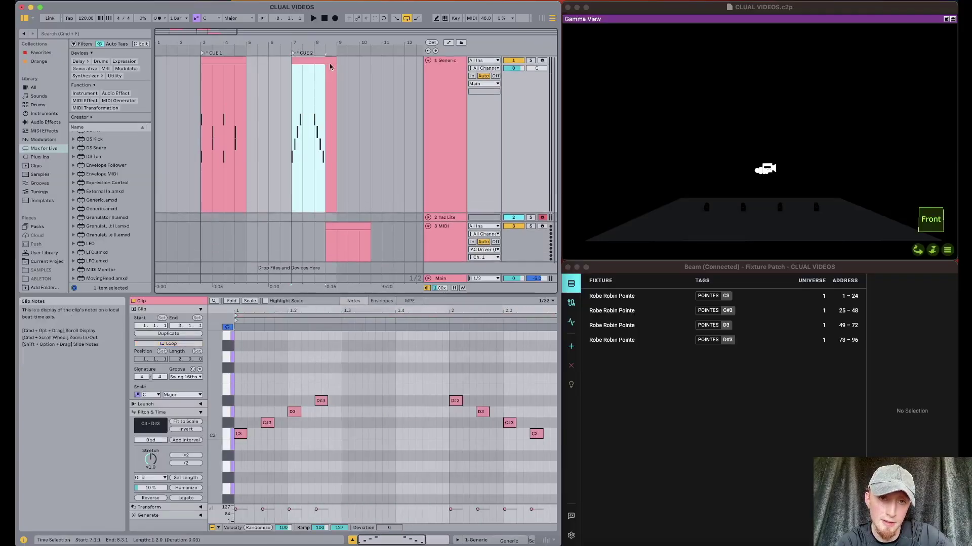
left_click(324, 168)
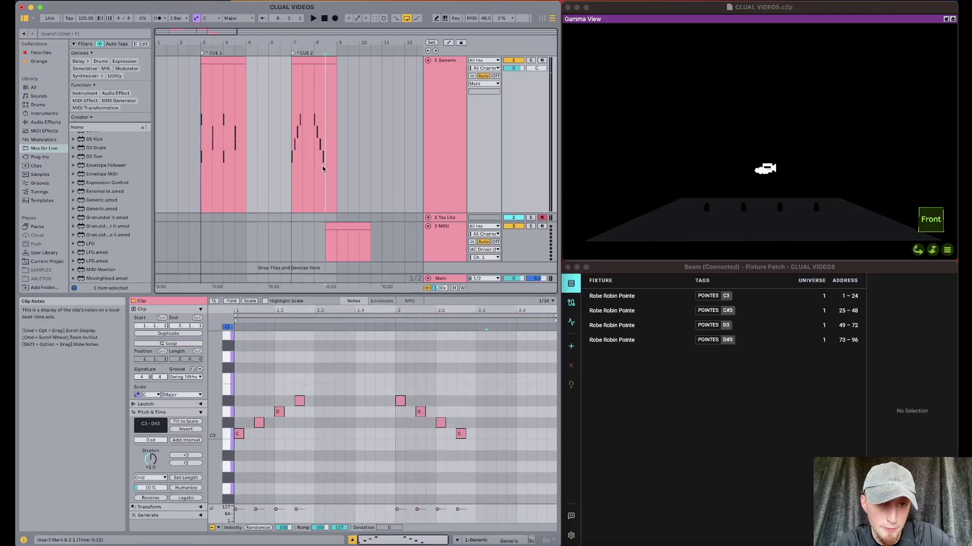
scroll(324, 171, "down", 2)
scroll(324, 171, "right", 2)
left_click(314, 248)
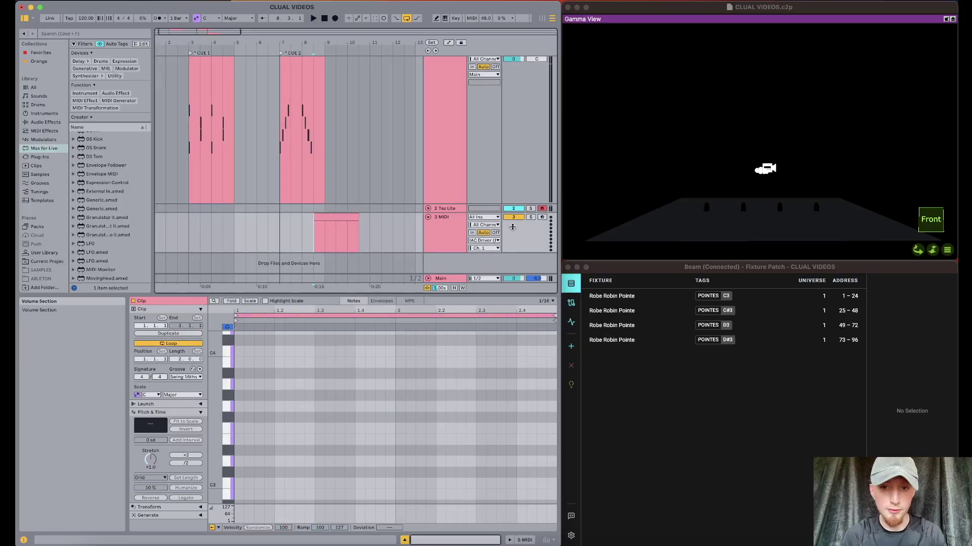
Solo the MIDI track and add a C-2 note to its clip, extended over the clip's full length
left_click(531, 217)
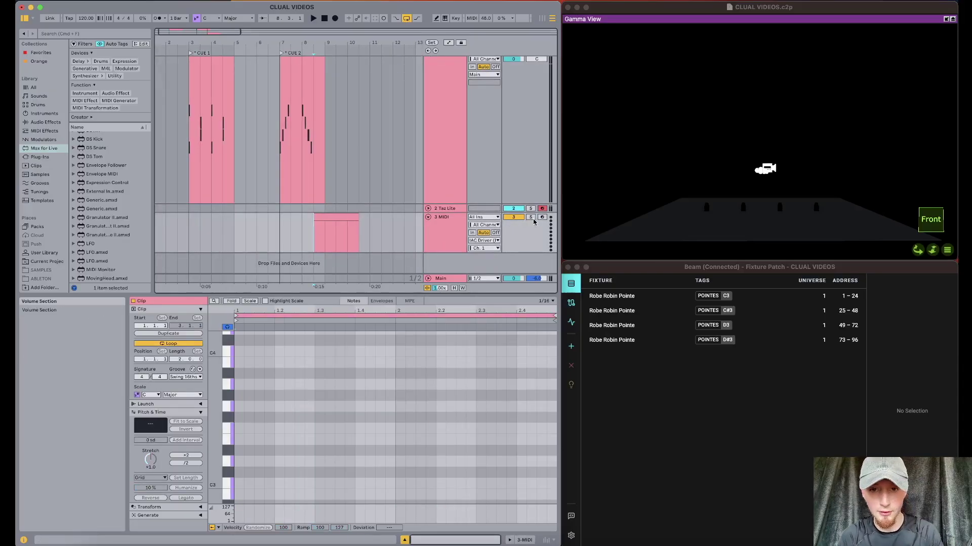
left_click(335, 218)
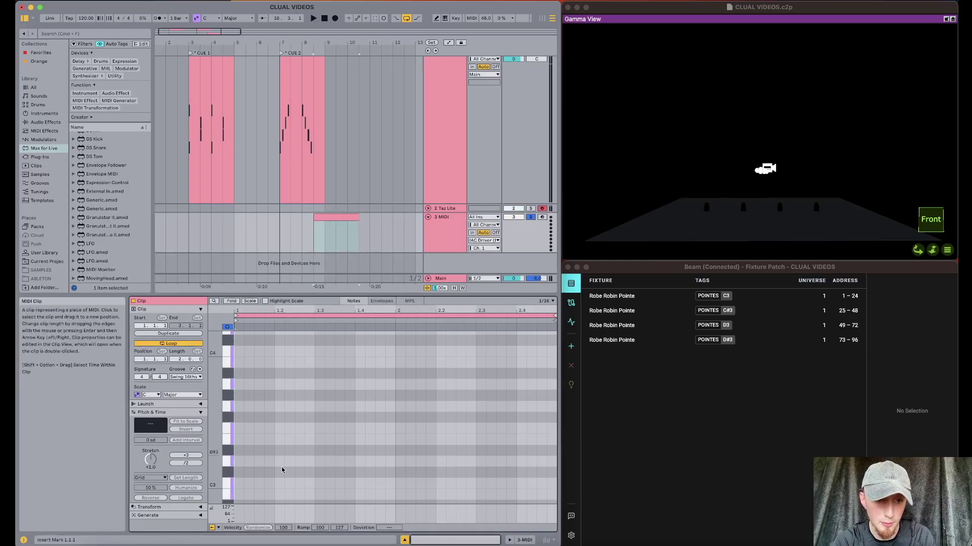
scroll(281, 487, "down", 2)
scroll(282, 489, "down", 10)
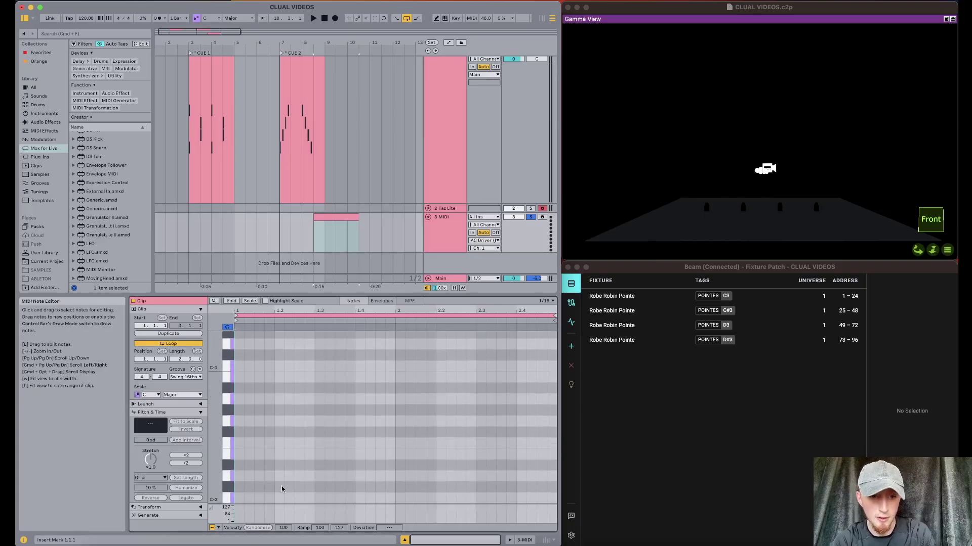
double_click(237, 499)
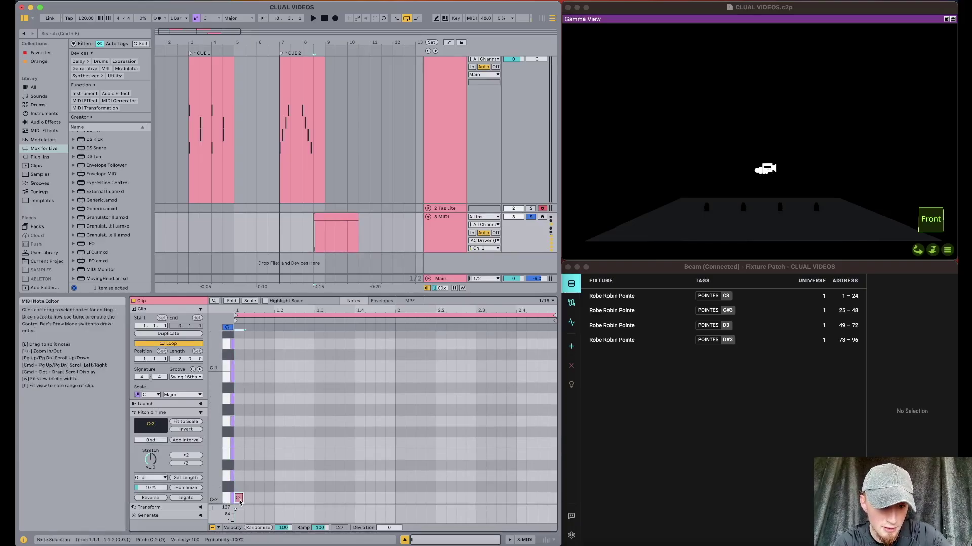
left_click_drag(242, 499, 535, 509)
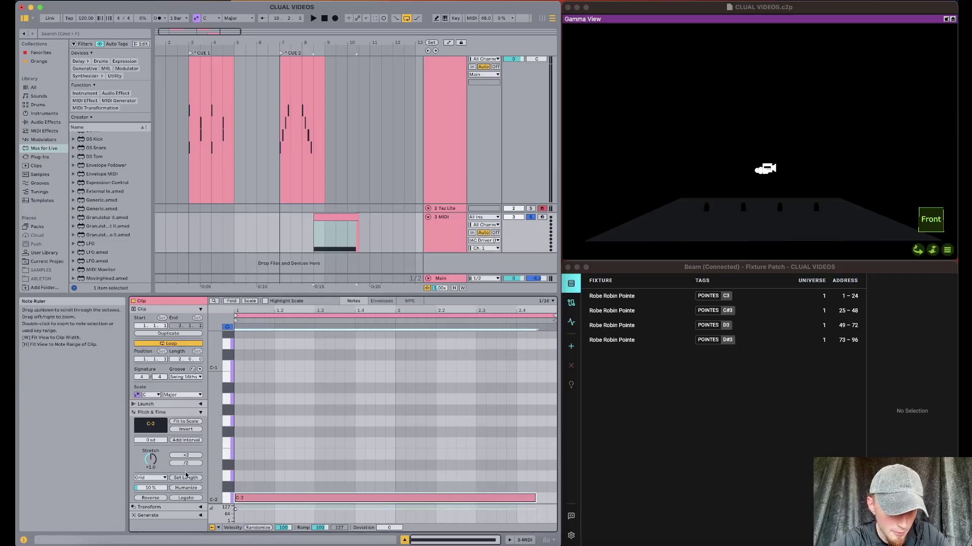
left_click(186, 498)
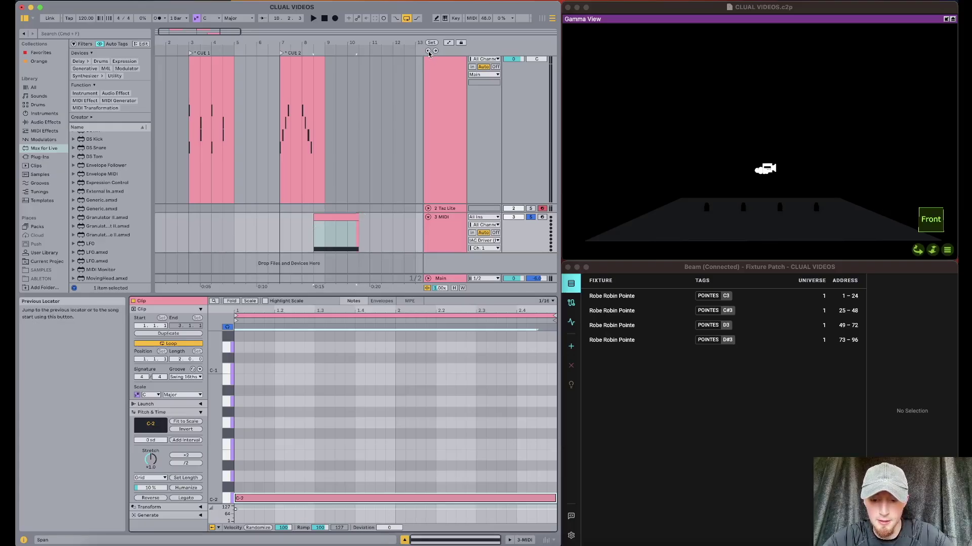
Enter MIDI mapping mode, enlarge the arrangement area, and move the C-2 clip to bar 11.3.1
key("super+m")
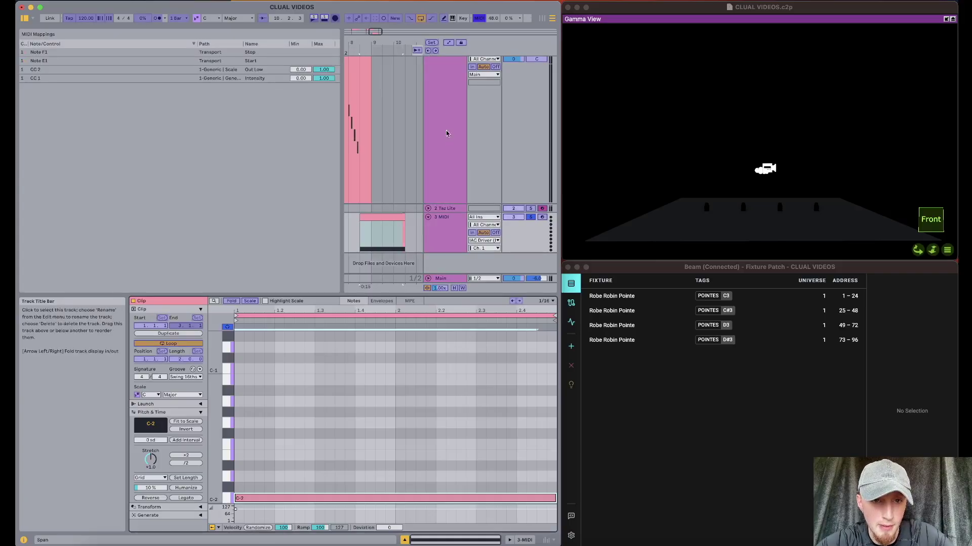
left_click_drag(341, 144, 222, 137)
scroll(284, 215, "left", 3)
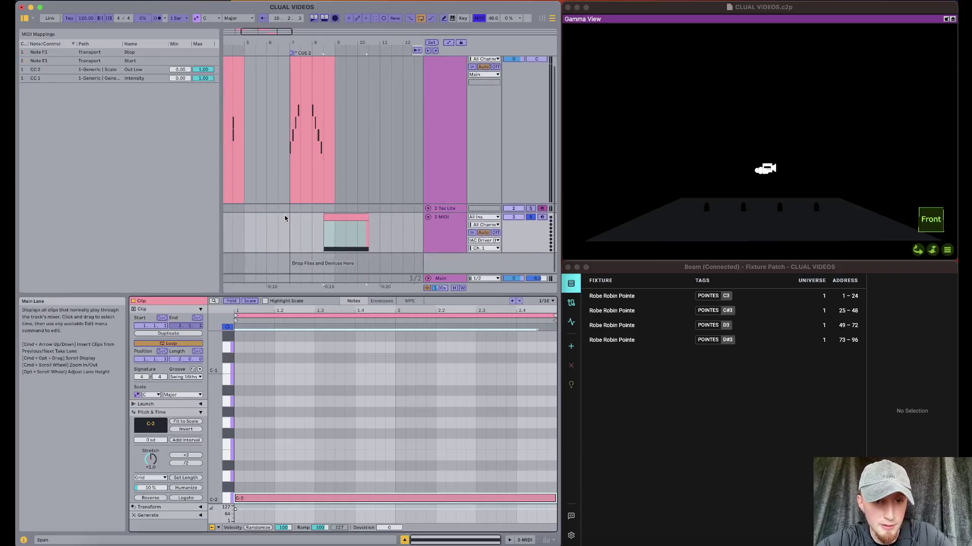
left_click_drag(322, 285, 328, 427)
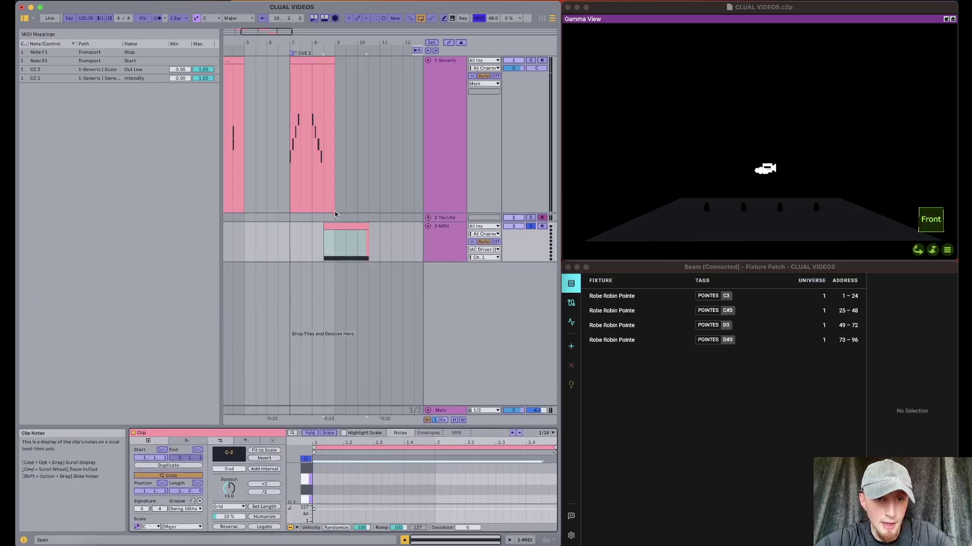
scroll(344, 229, "right", 4)
left_click_drag(308, 226, 377, 224)
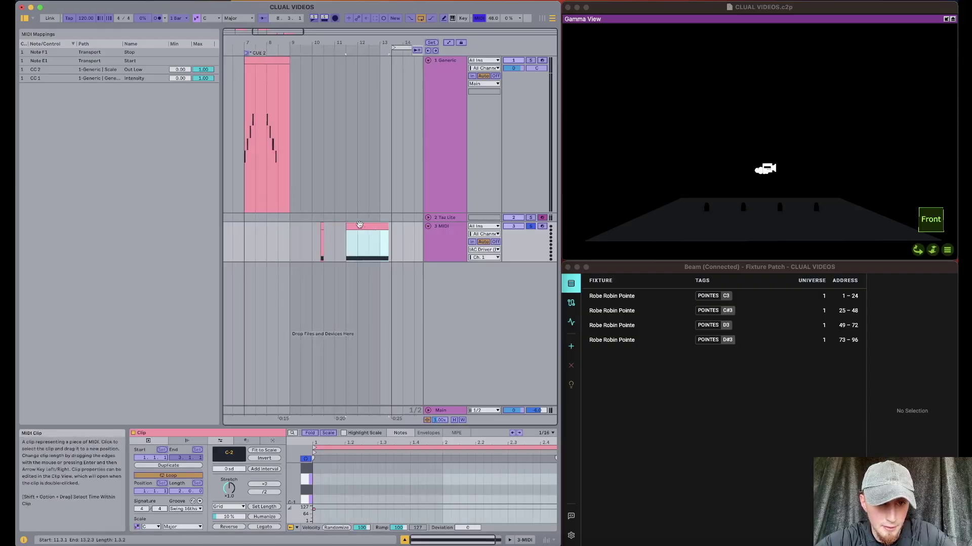
key("super+z")
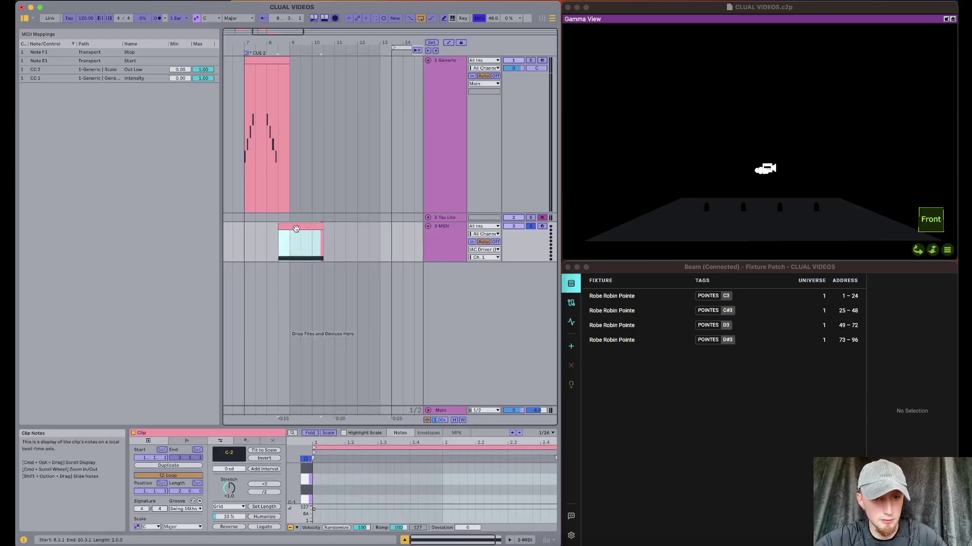
left_click(369, 232)
left_click_drag(306, 222, 359, 227)
left_click(293, 235)
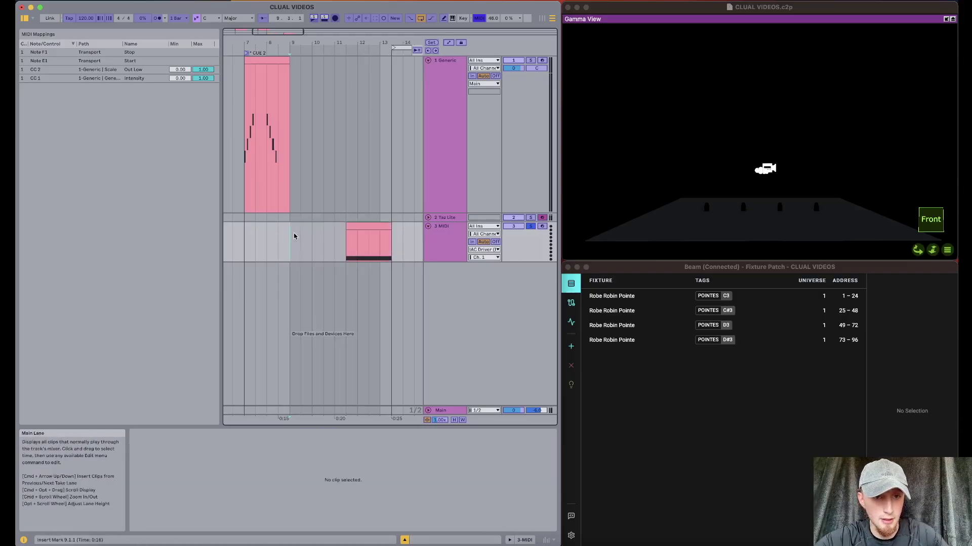
Map the Previous Locator control to note C-2 by playing the clip from bar 10.1.1, and leave MIDI mapping mode
key("plus")
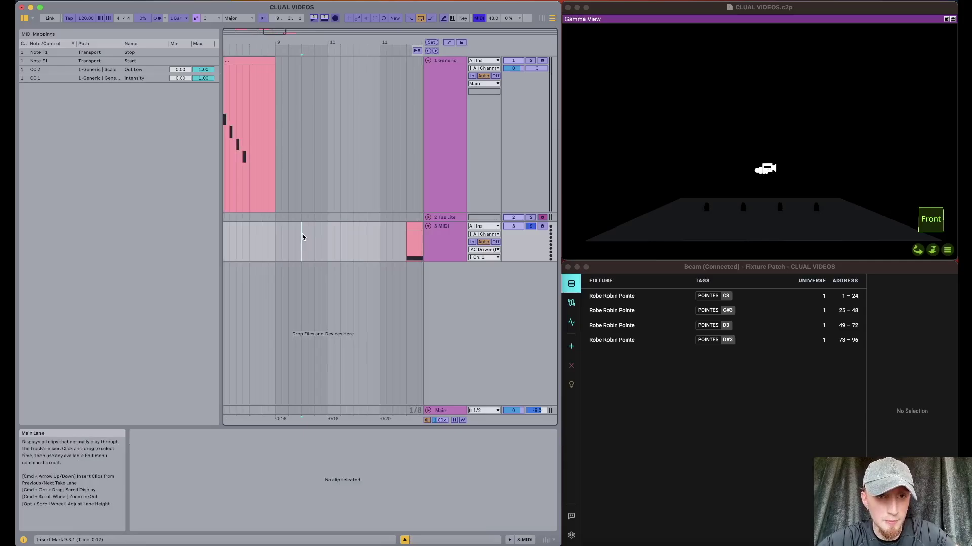
key("plus")
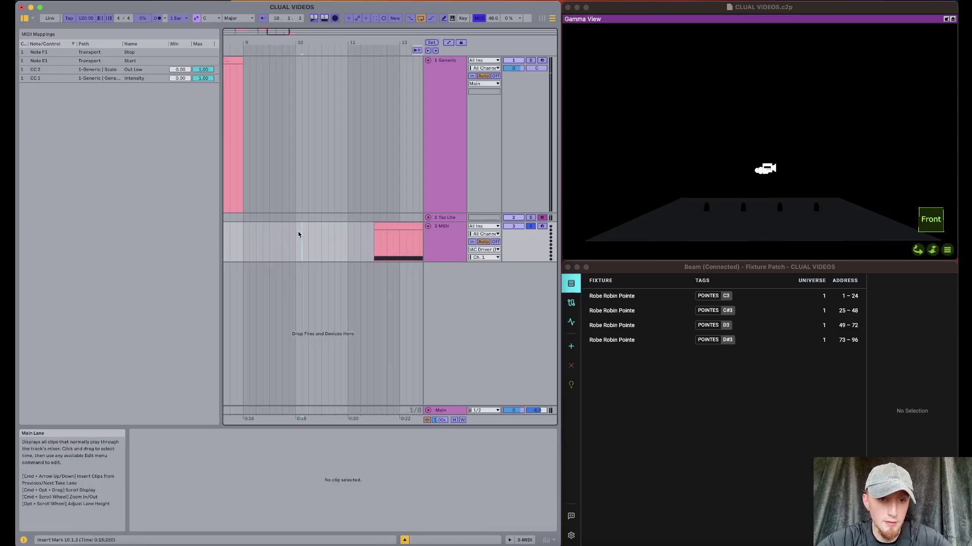
left_click(298, 234)
scroll(296, 235, "right", 2)
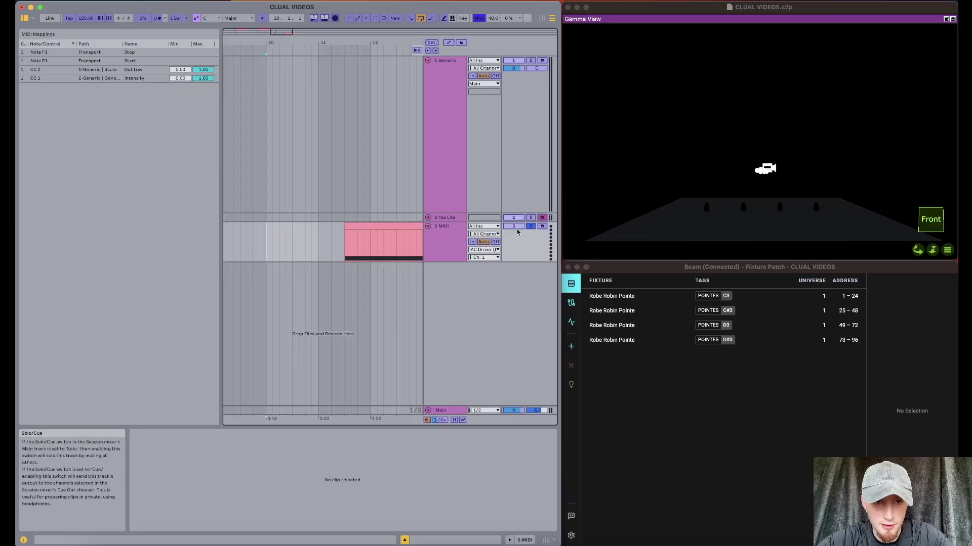
left_click(428, 51)
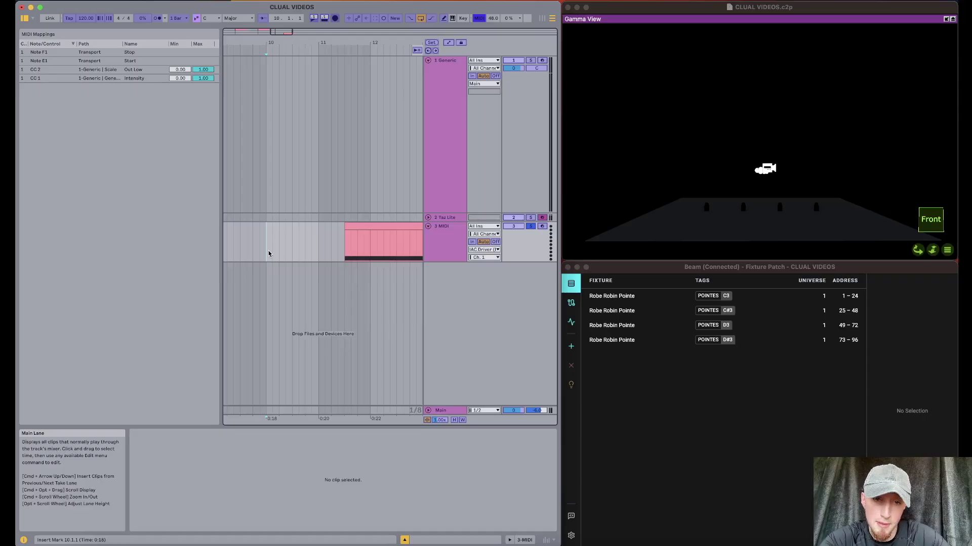
key("space")
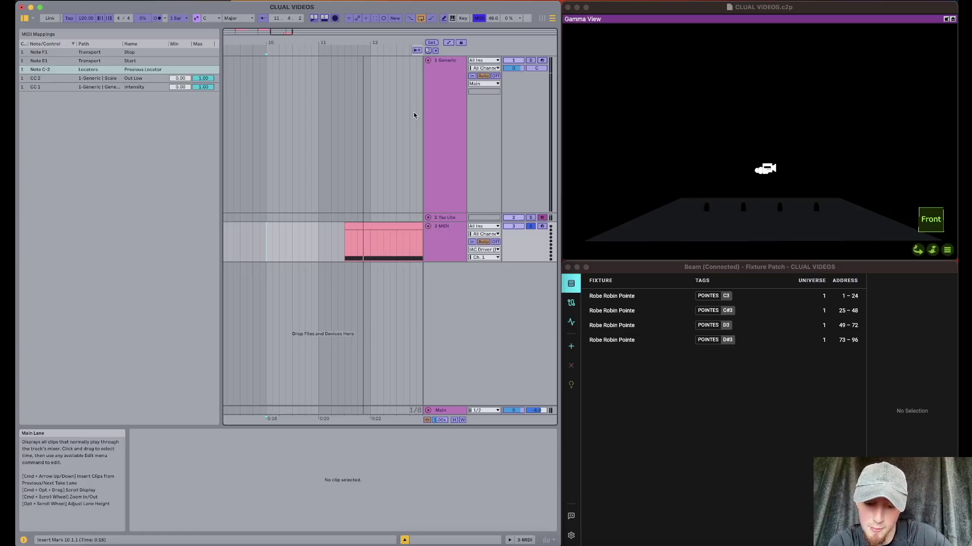
key("super+m")
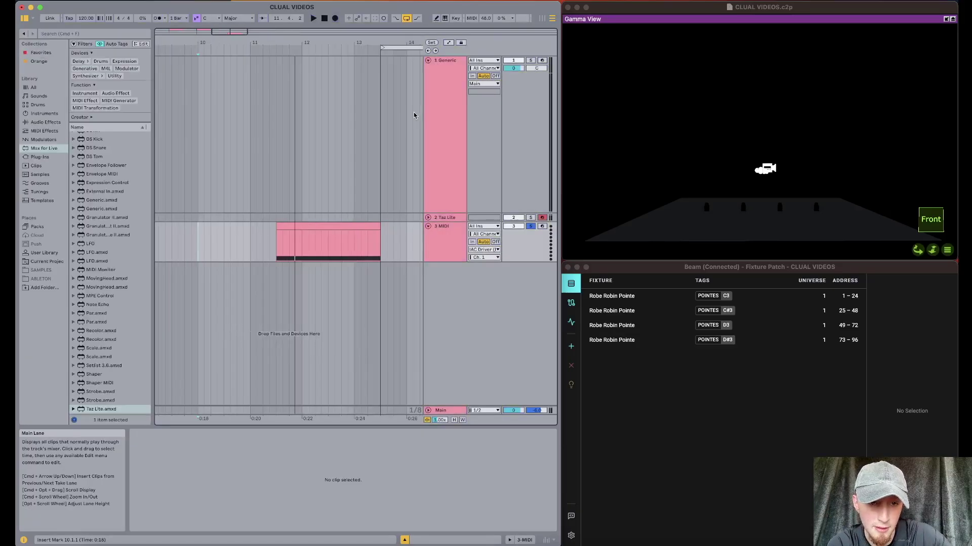
Turn off the MIDI track's solo and move the C-2 clip back to bar 8.3.1
scroll(274, 250, "down", 3)
scroll(275, 250, "left", 3)
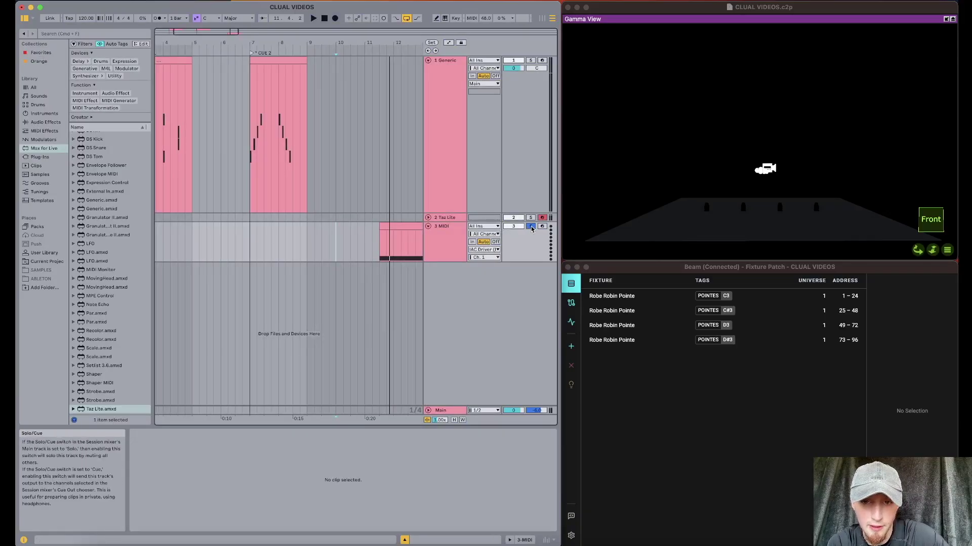
left_click_drag(397, 228, 312, 224)
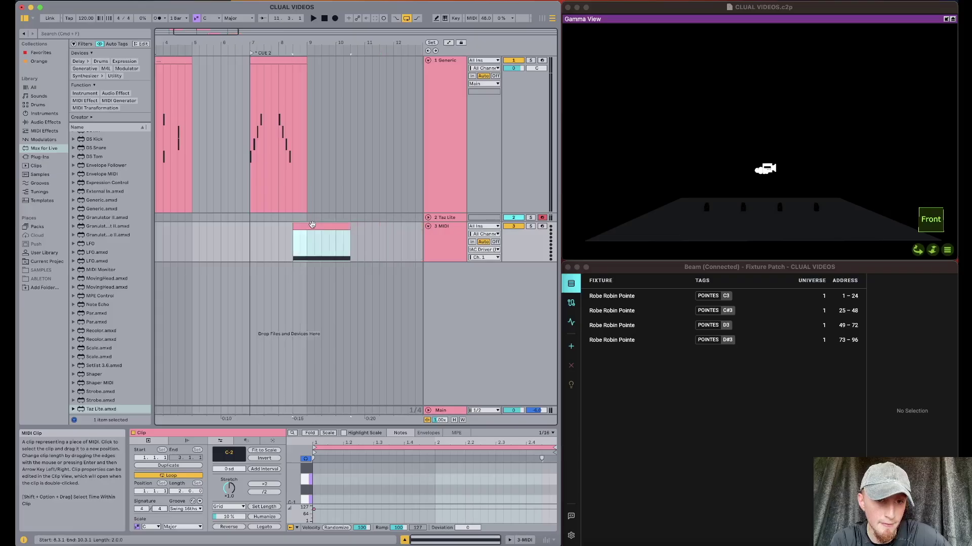
Play from bar 7.1.1 to test the C-2 clip's jump to the Cue 2 locator, and stop playback
left_click(249, 239)
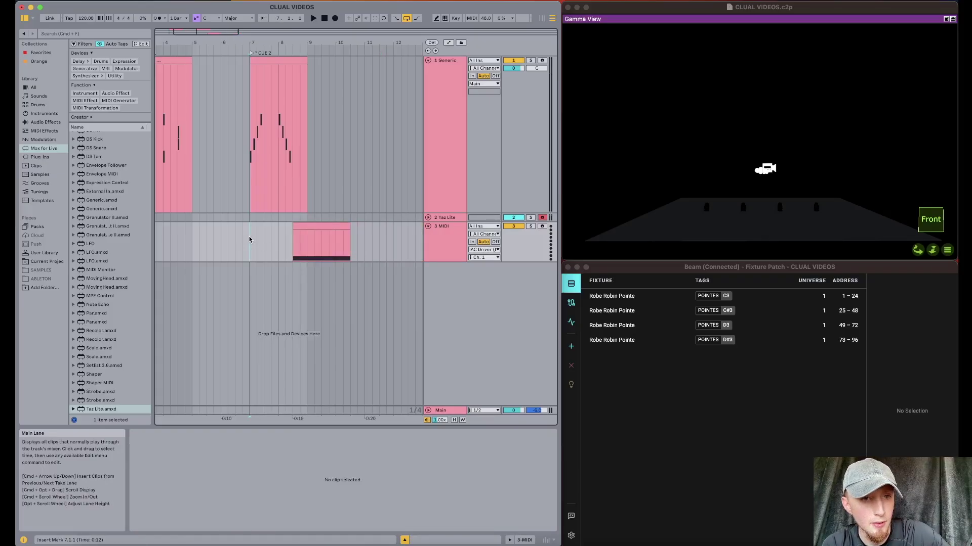
key("space")
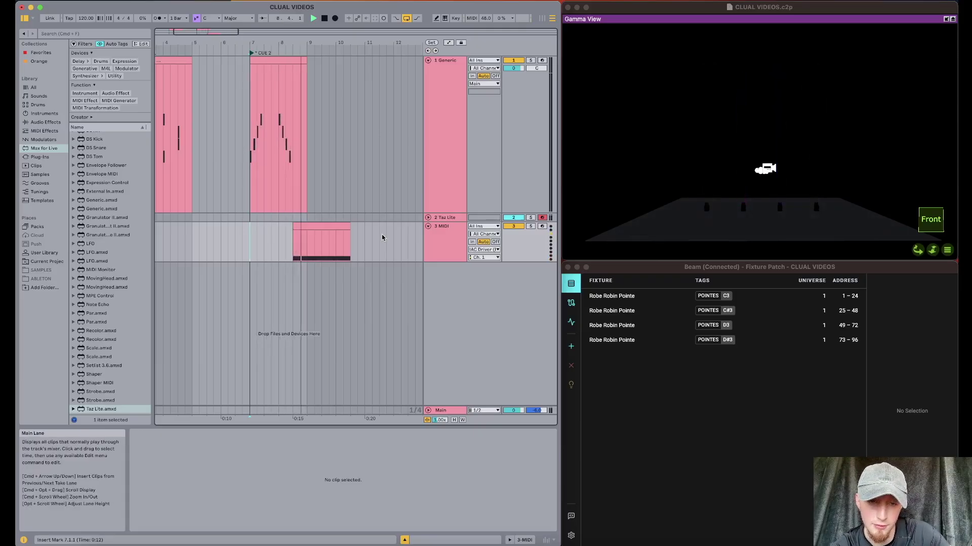
key("space")
Copy the C-2 clip to bar 4.3.1 on the MIDI track, near the end of the Cue 1 clip
left_click_drag(308, 228, 195, 226)
scroll(195, 225, "left", 5)
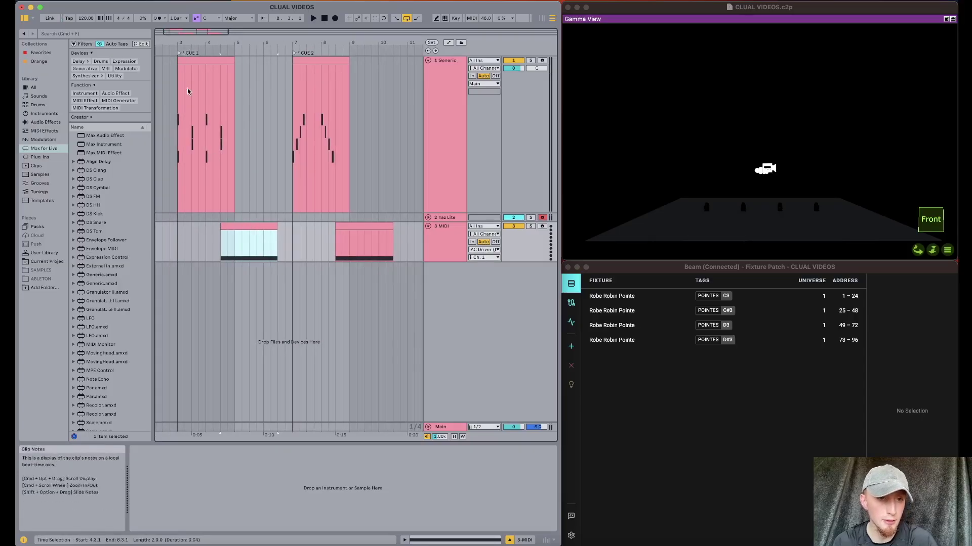
left_click(367, 233)
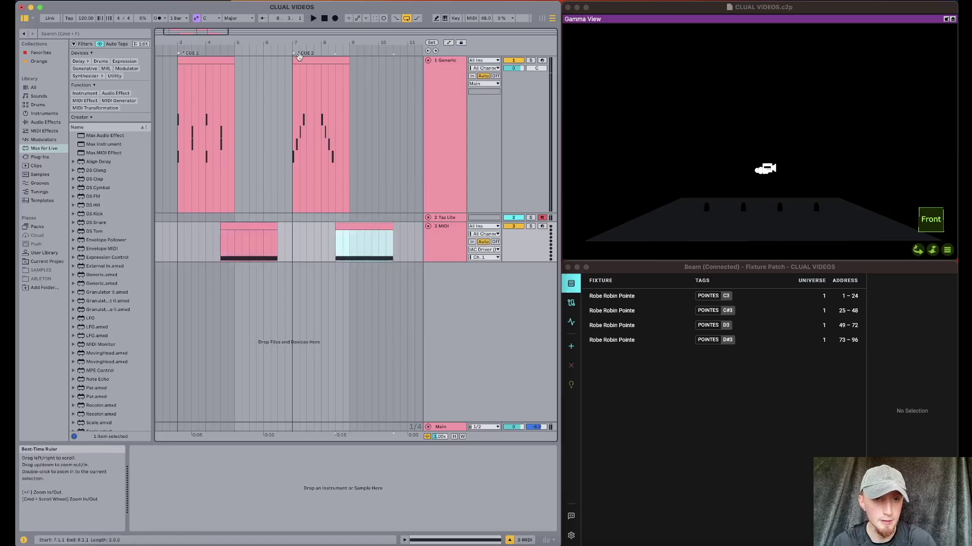
Open the cue list of the Taz Lite device and launch Cue 1
left_click(447, 216)
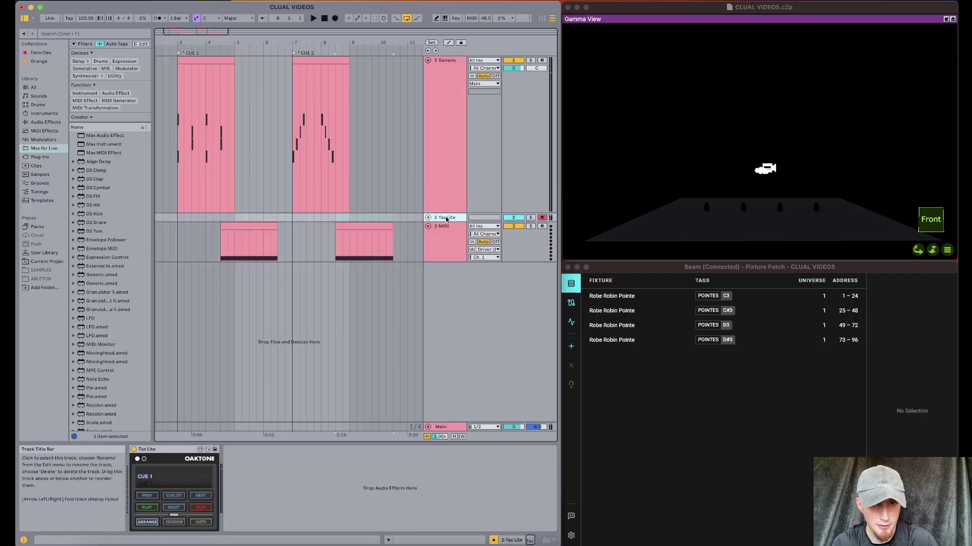
left_click(173, 495)
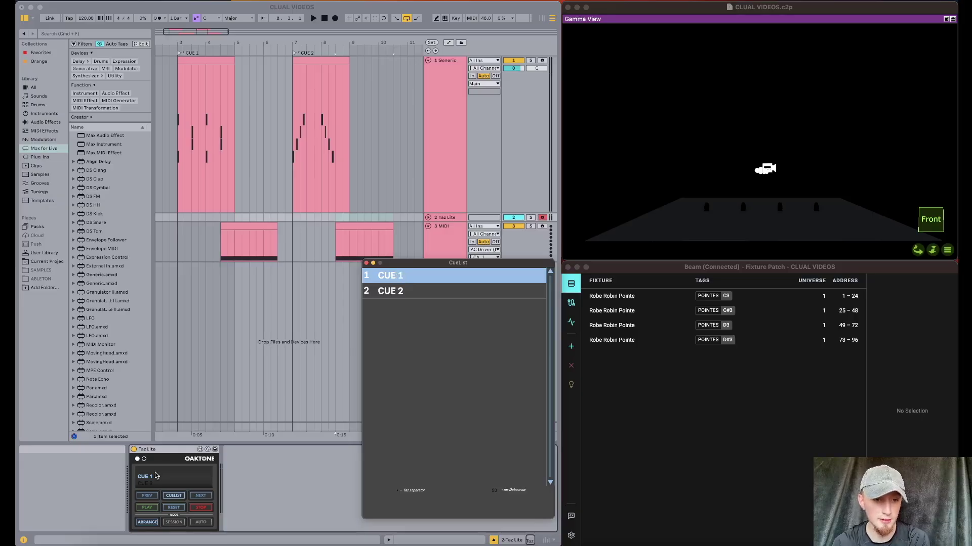
left_click(145, 509)
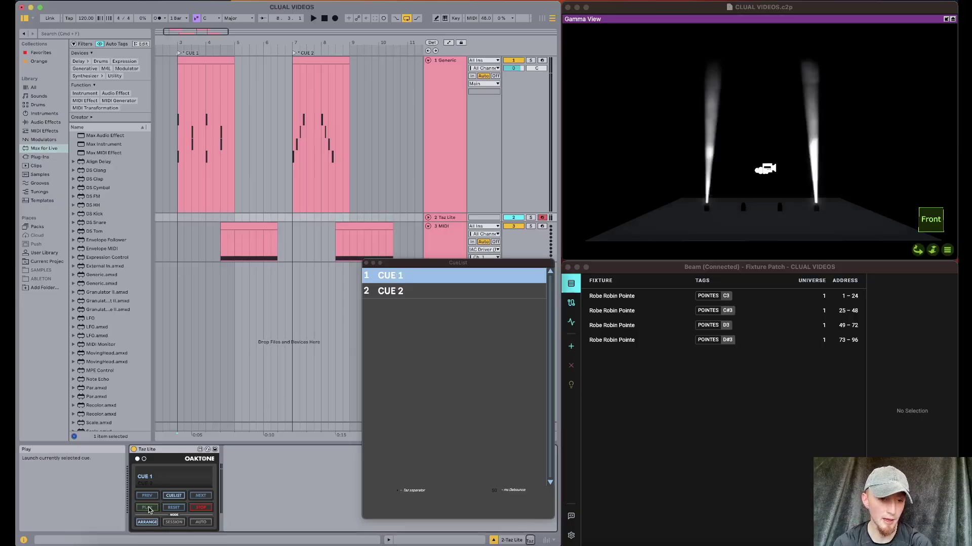